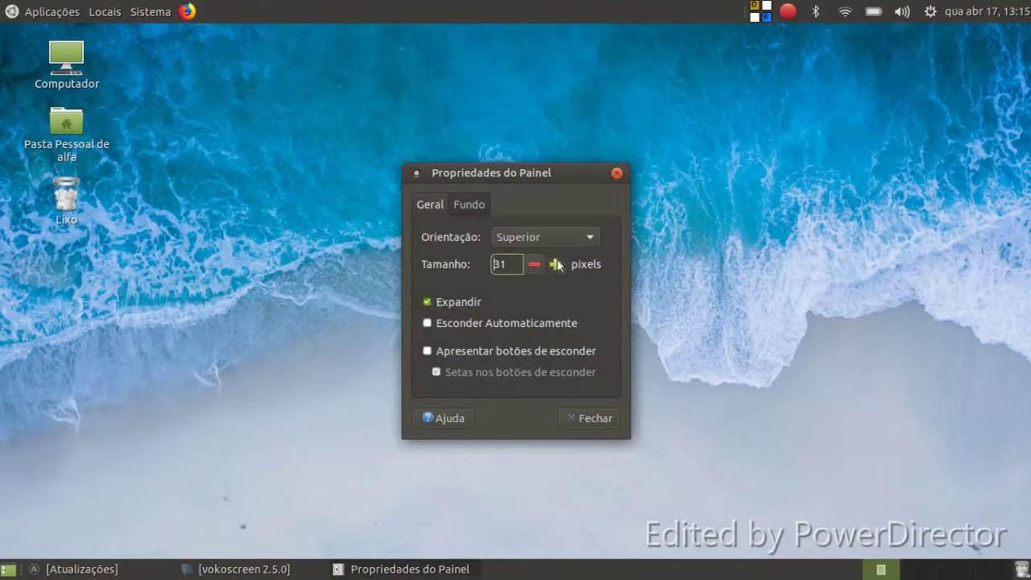
- Increase the top panel's size and give it a solid white background with the transparency style set to 47,4
left_click(555, 264)
left_click(471, 206)
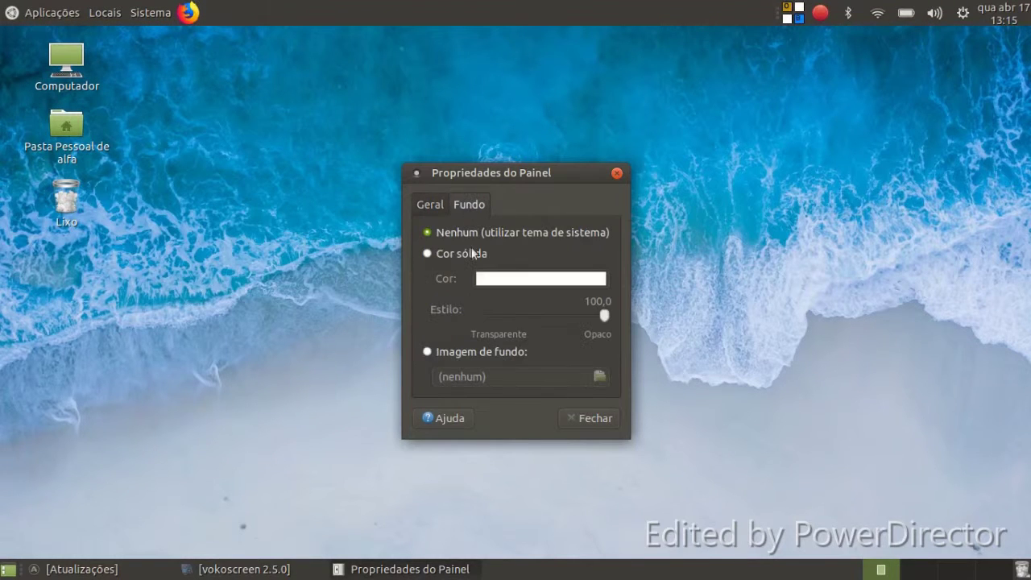
left_click(450, 254)
left_click(539, 312)
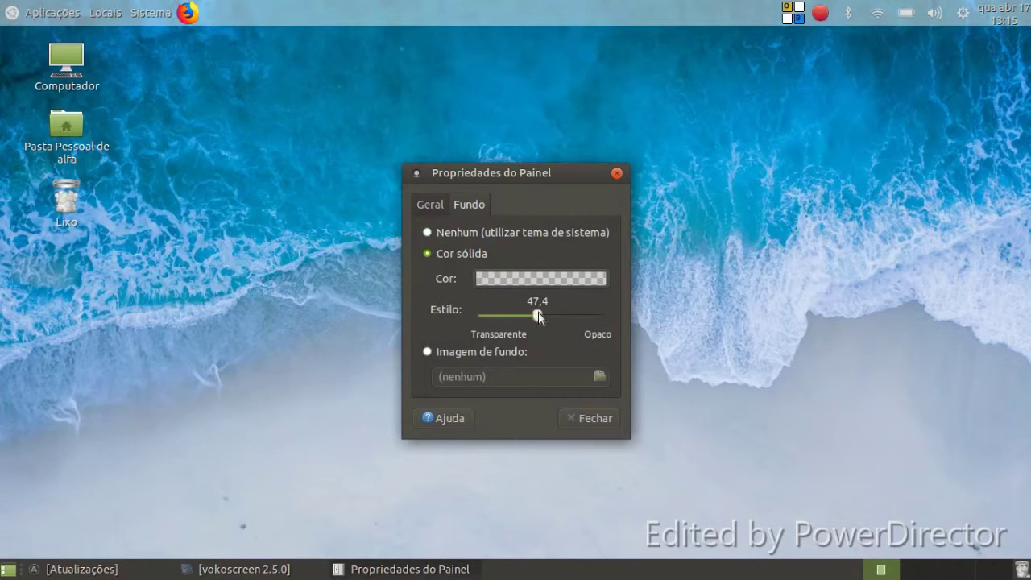
left_click(595, 419)
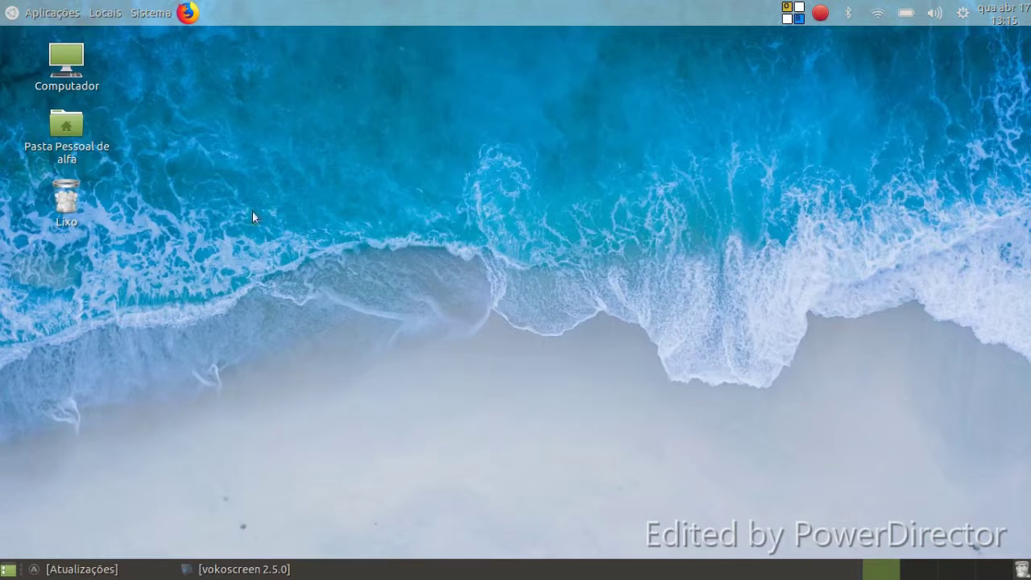
- Change the desktop background to the purple and orange Milky Way sky over water
right_click(364, 143)
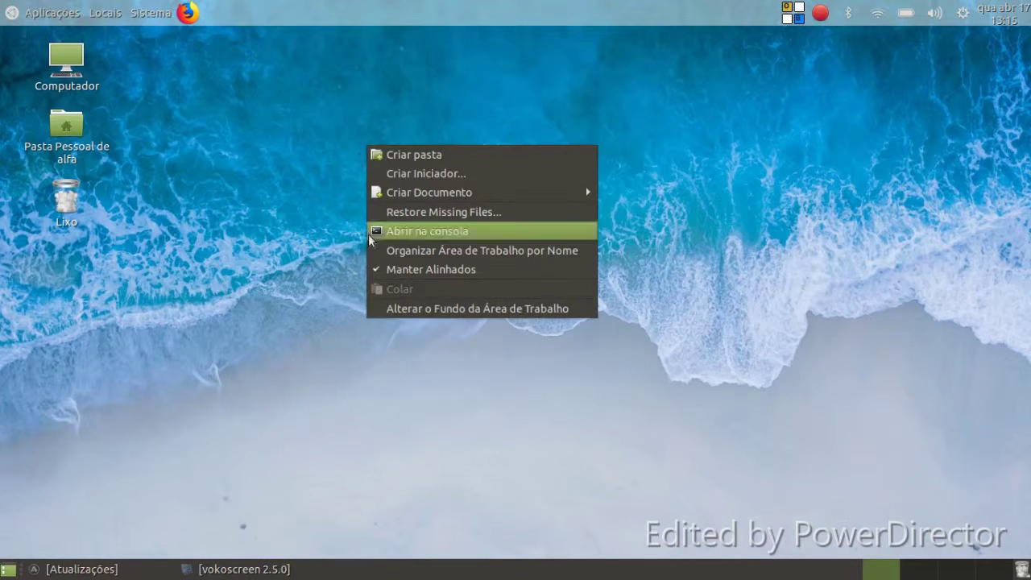
left_click(383, 312)
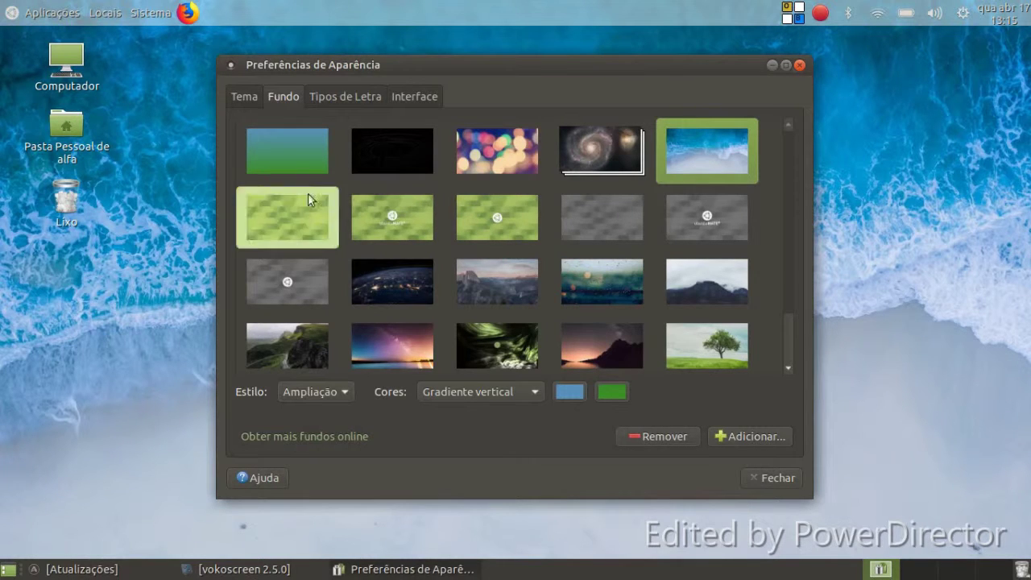
scroll(475, 240, "down", 2)
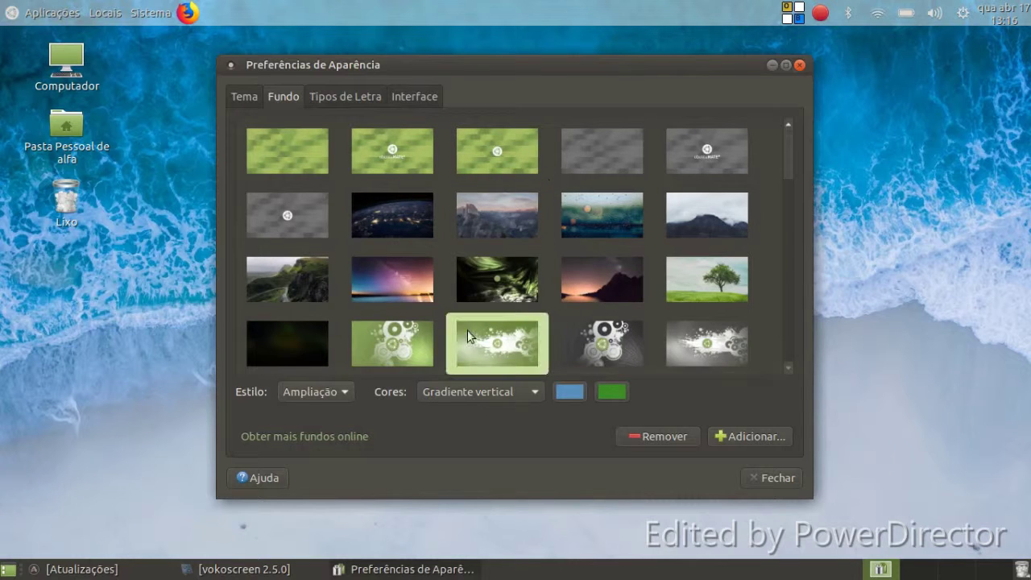
left_click(385, 286)
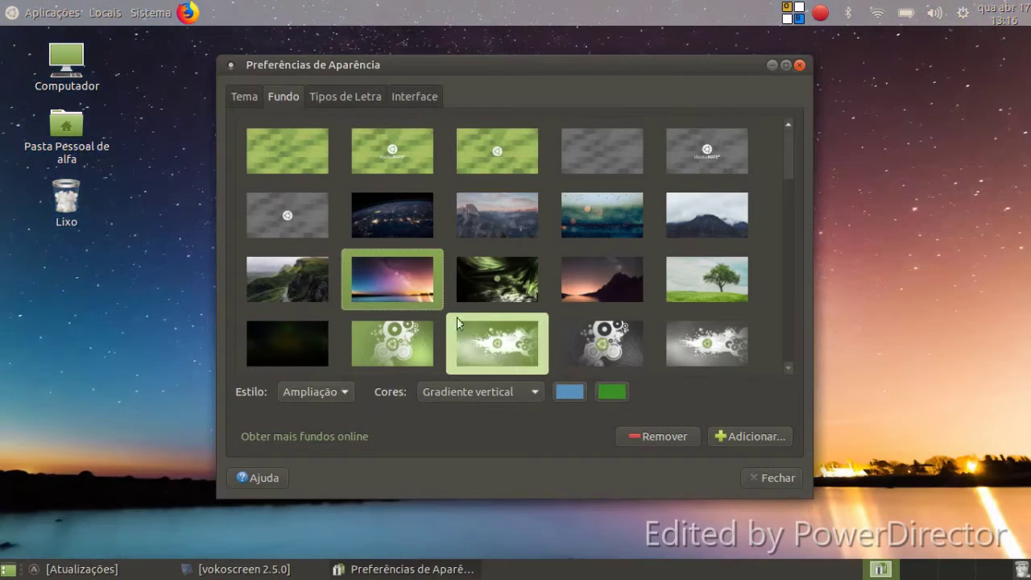
- Apply the Green-Submarine theme to the desktop and close the appearance preferences
left_click(242, 97)
scroll(546, 242, "down", 3)
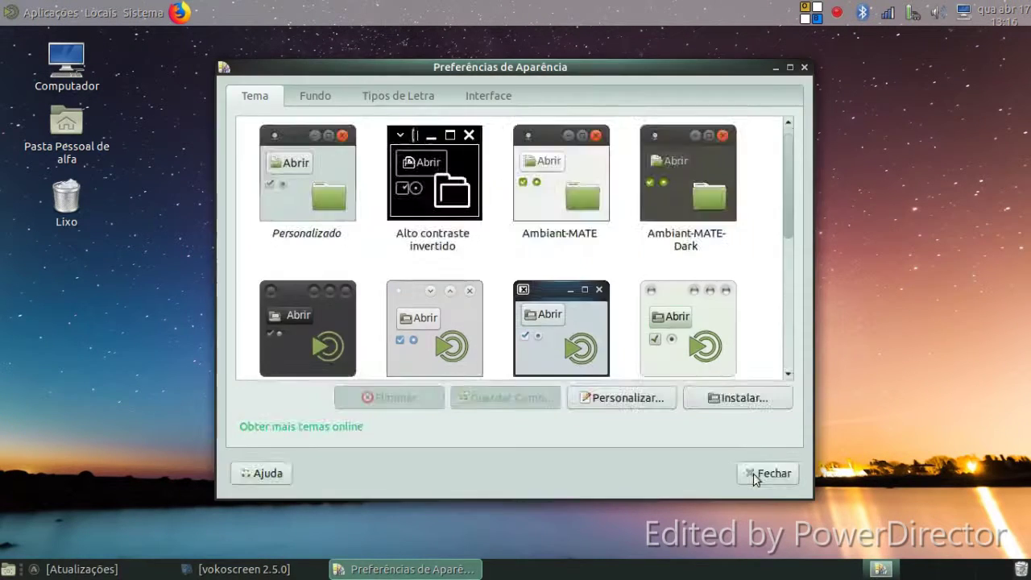
left_click(758, 477)
left_click(49, 12)
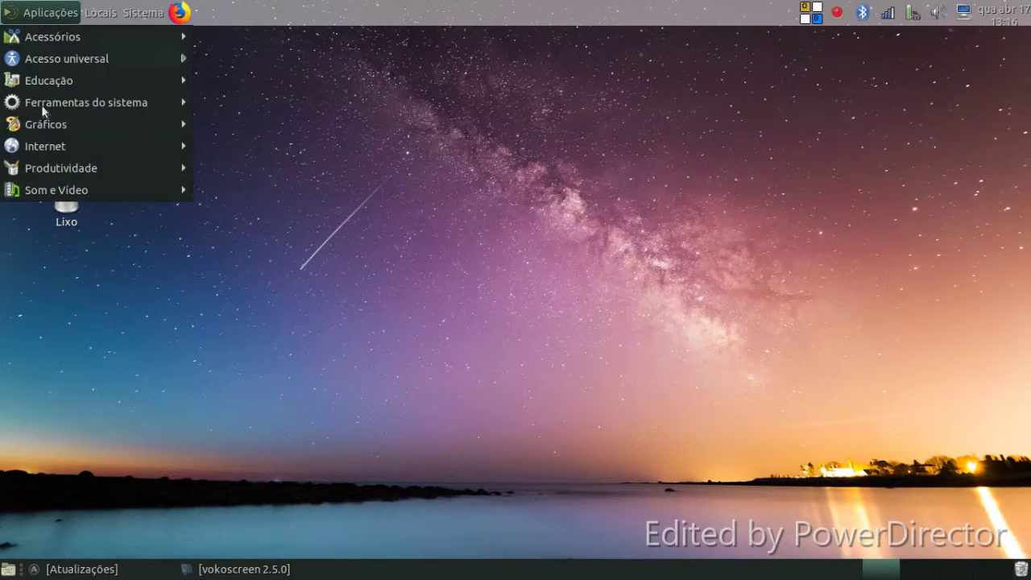
mouse_move(142, 12)
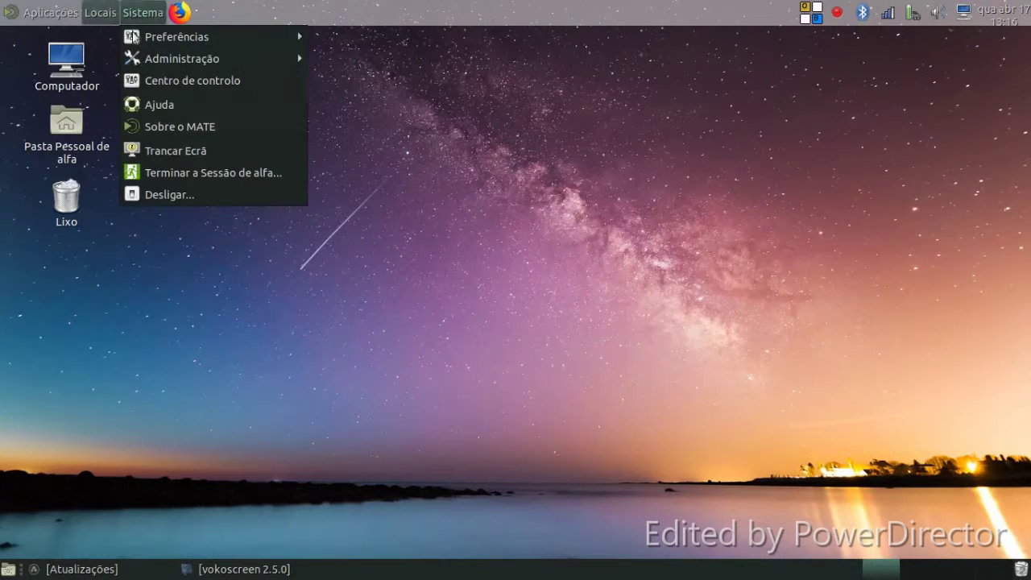
left_click(136, 274)
- Customize the current theme in the appearance preferences to use the Ambiant-MATE icons
right_click(289, 137)
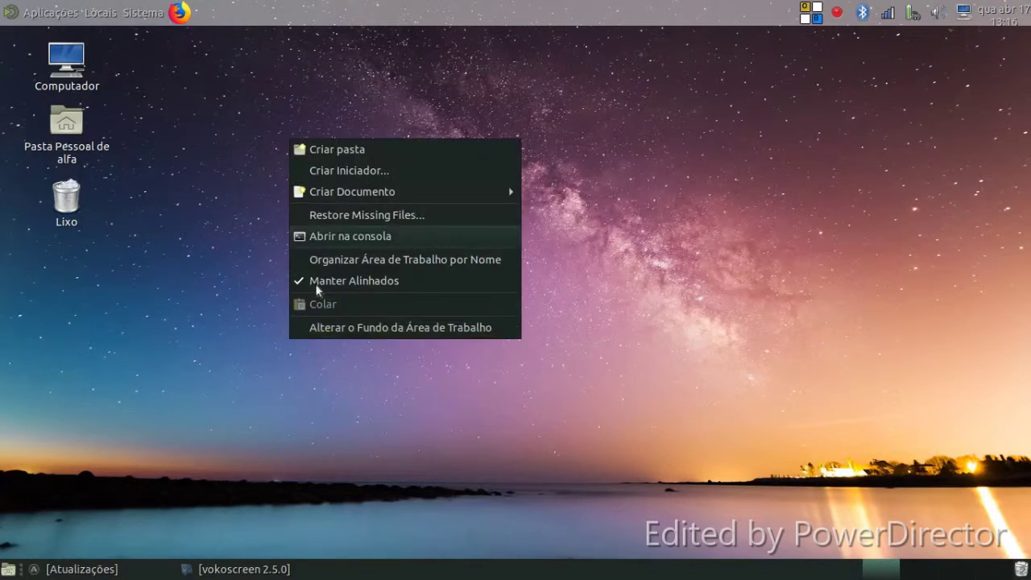
left_click(323, 336)
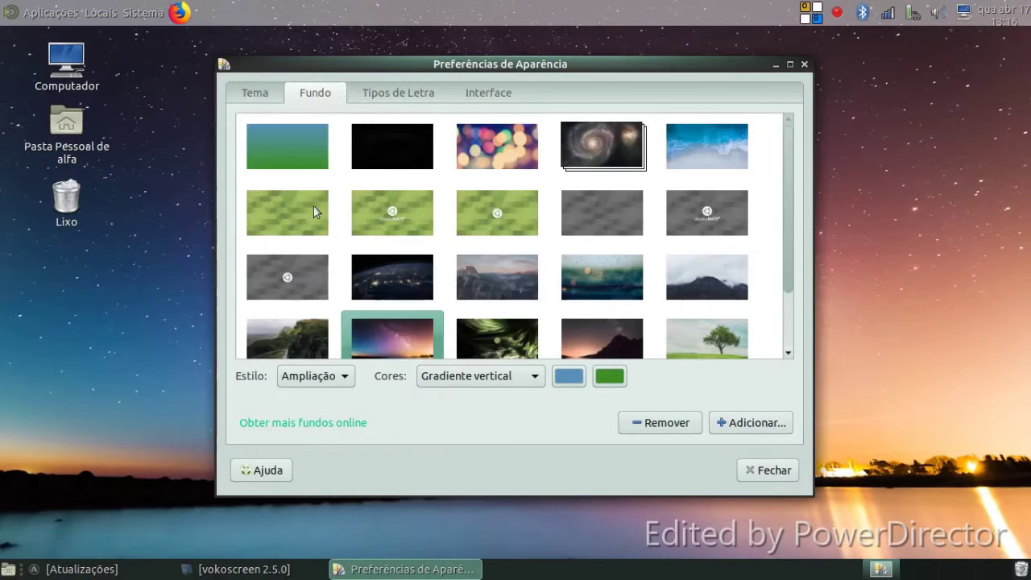
left_click(270, 96)
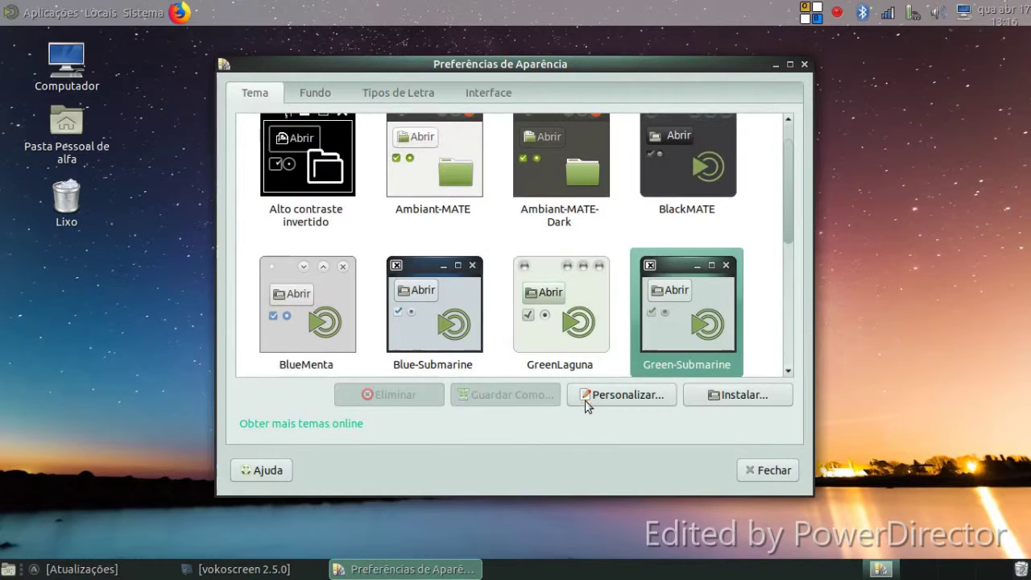
left_click(629, 400)
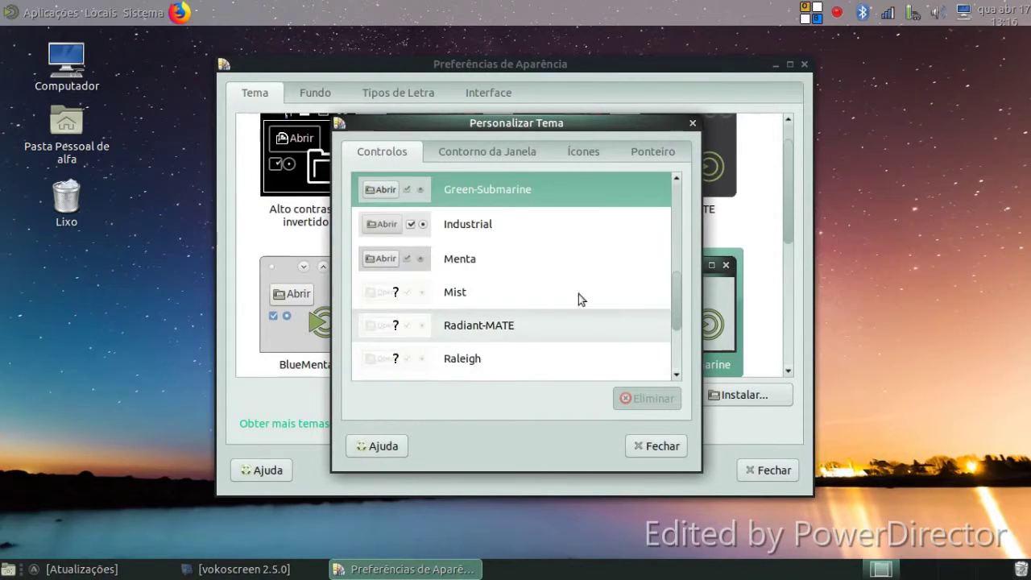
left_click(582, 152)
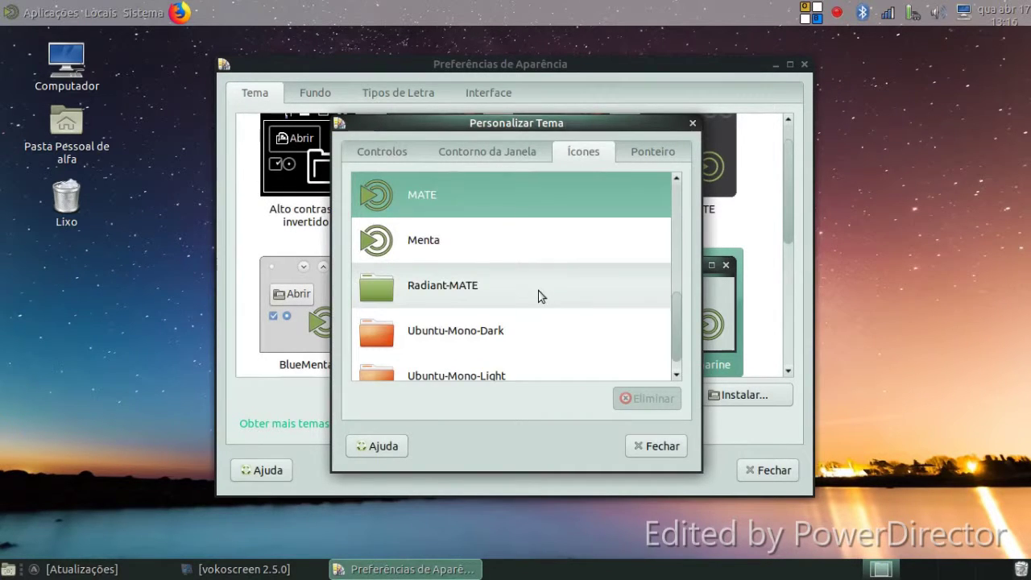
scroll(486, 290, "down", 1)
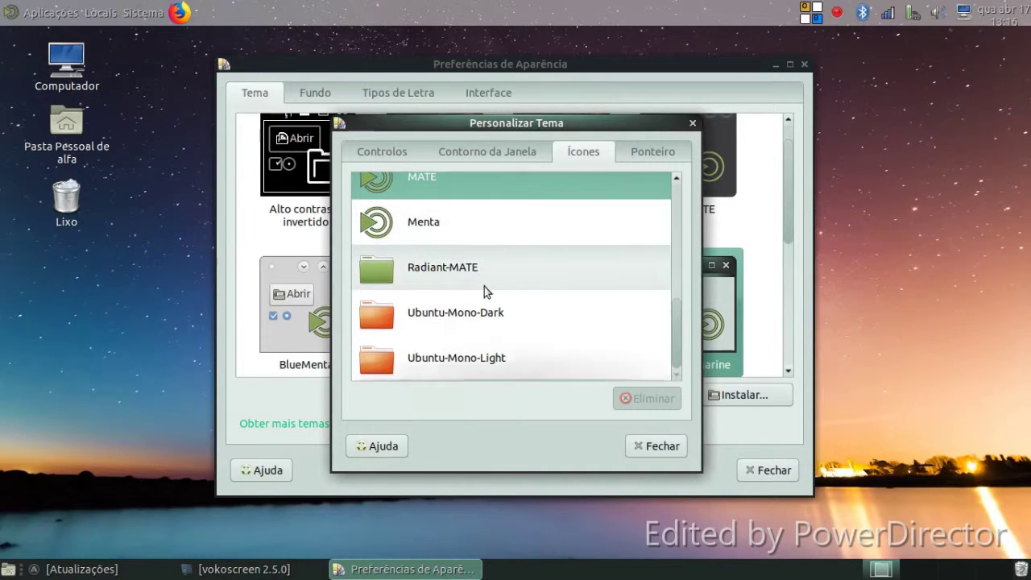
scroll(485, 288, "up", 2)
scroll(486, 274, "up", 4)
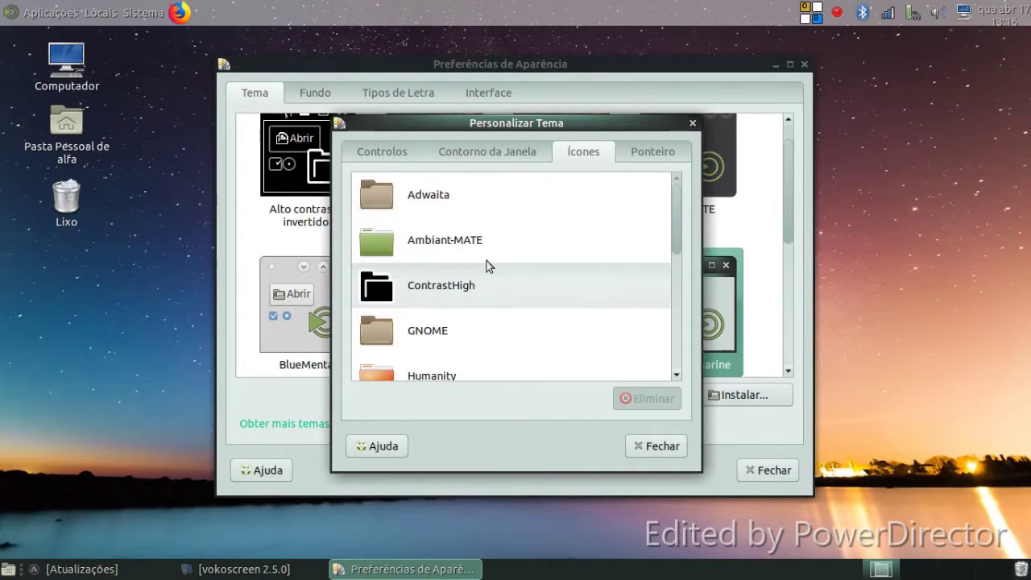
left_click(488, 253)
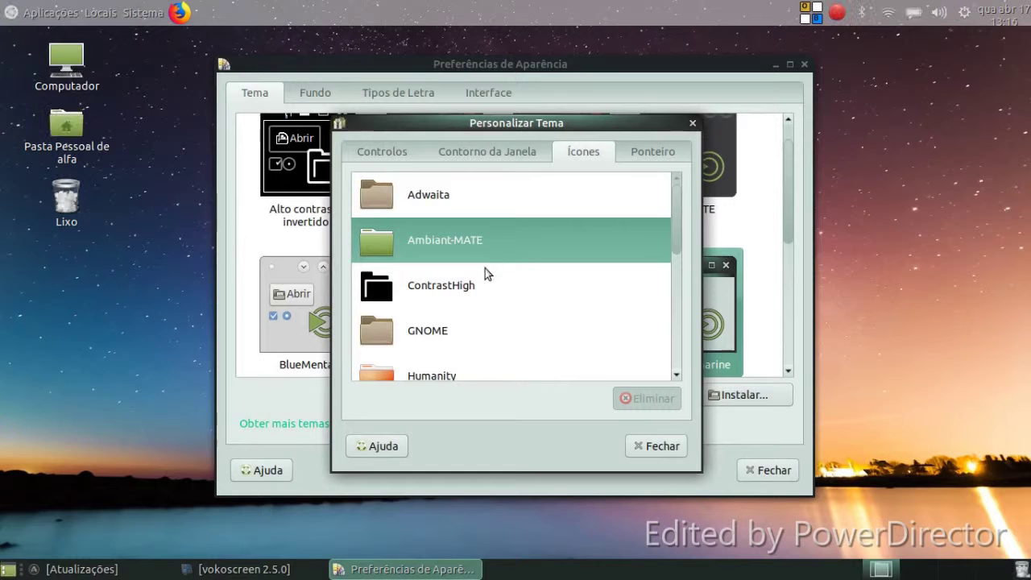
left_click(652, 447)
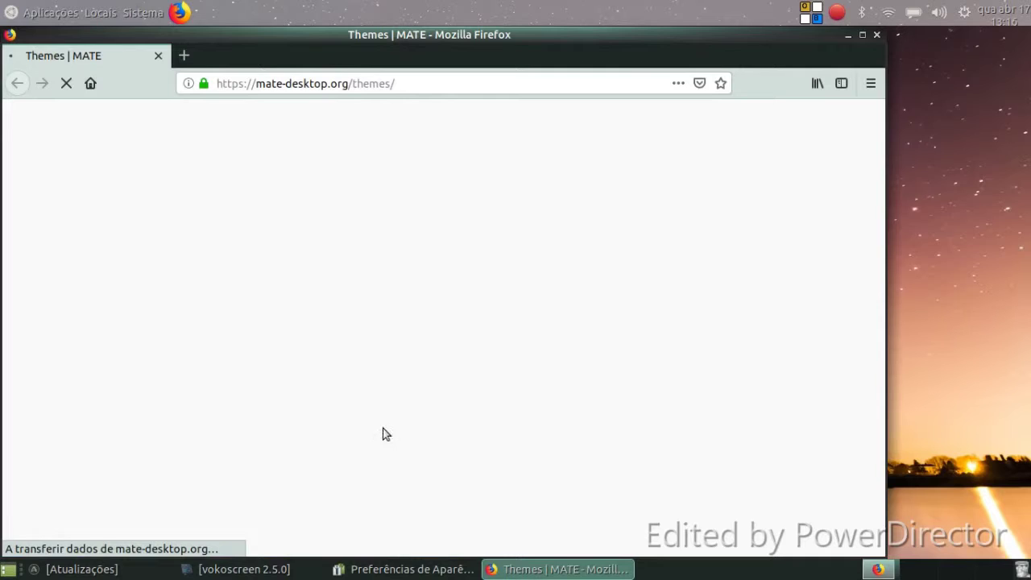
- Switch to Firefox and show the downloadable files of the Boston icon theme on mate-look.org
left_click(246, 569)
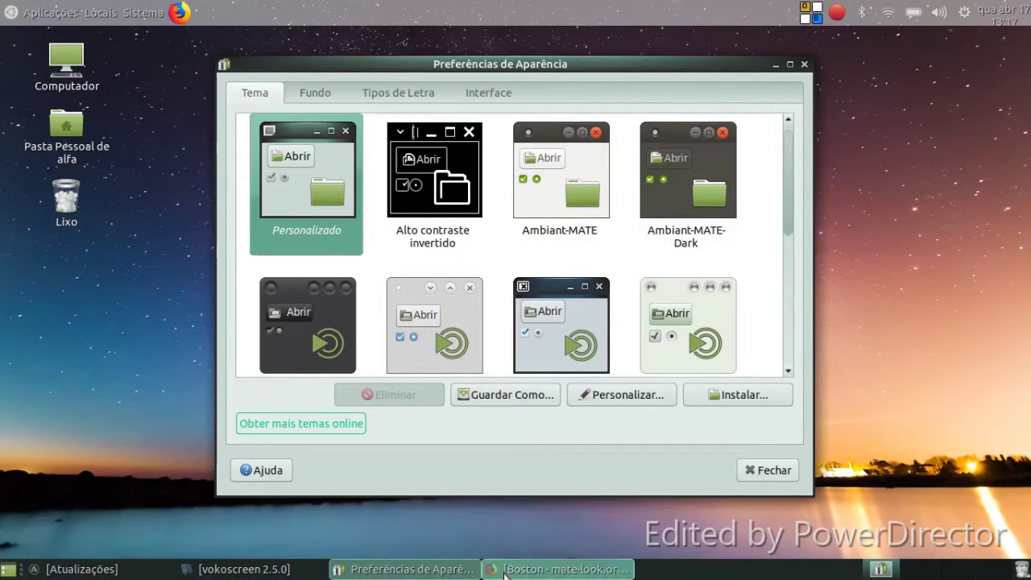
left_click(564, 570)
scroll(385, 348, "down", 5)
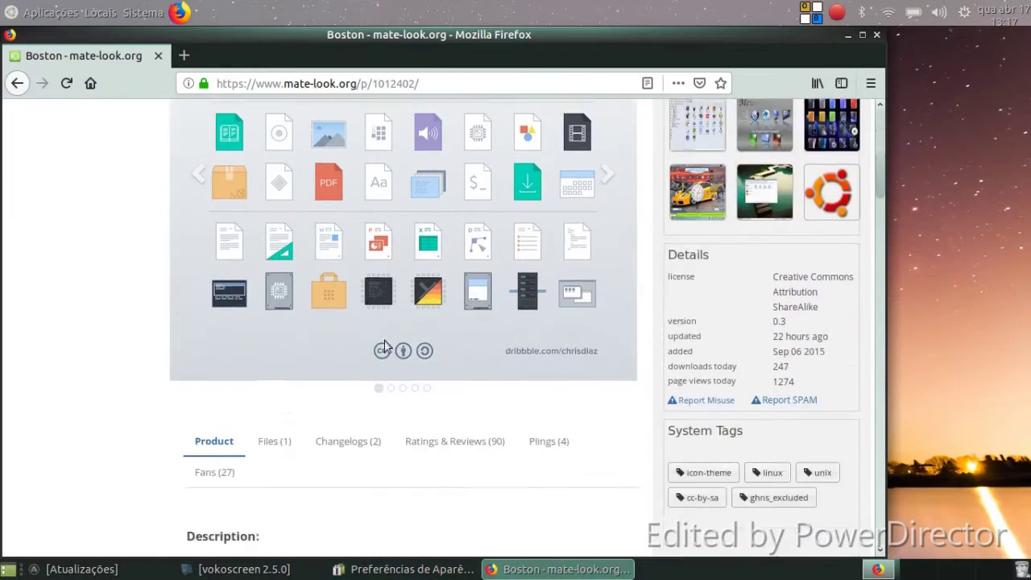
left_click(270, 378)
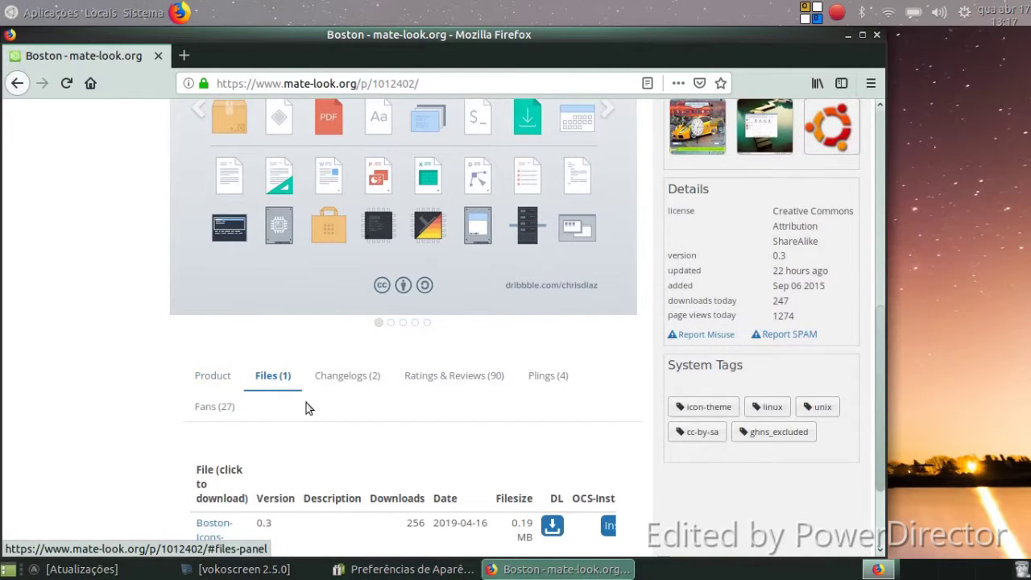
scroll(305, 415, "down", 1)
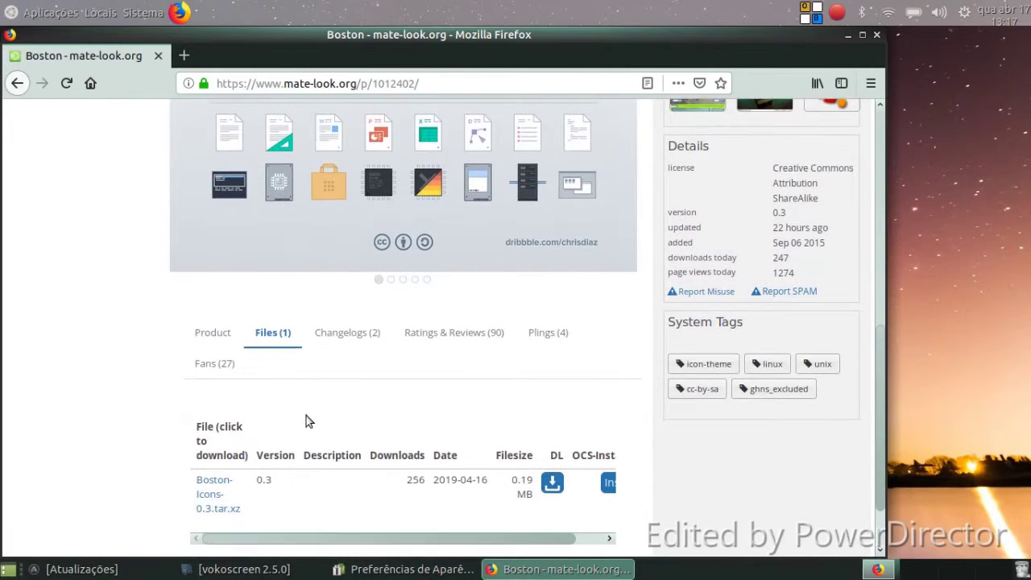
- Download Boston-Icons-0.3.tar.xz, choosing to save the file, and close the browser
left_click(551, 483)
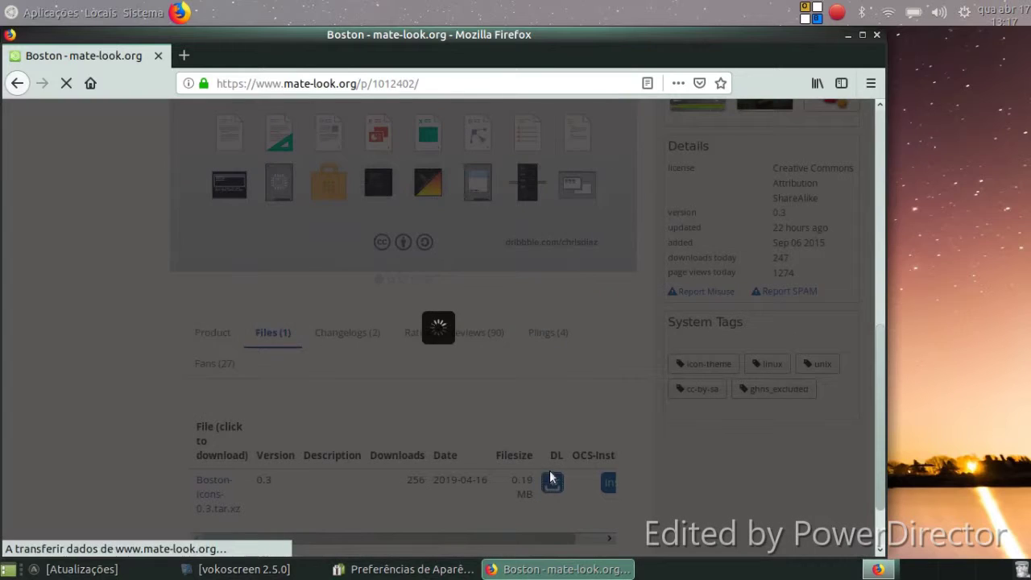
left_click(442, 339)
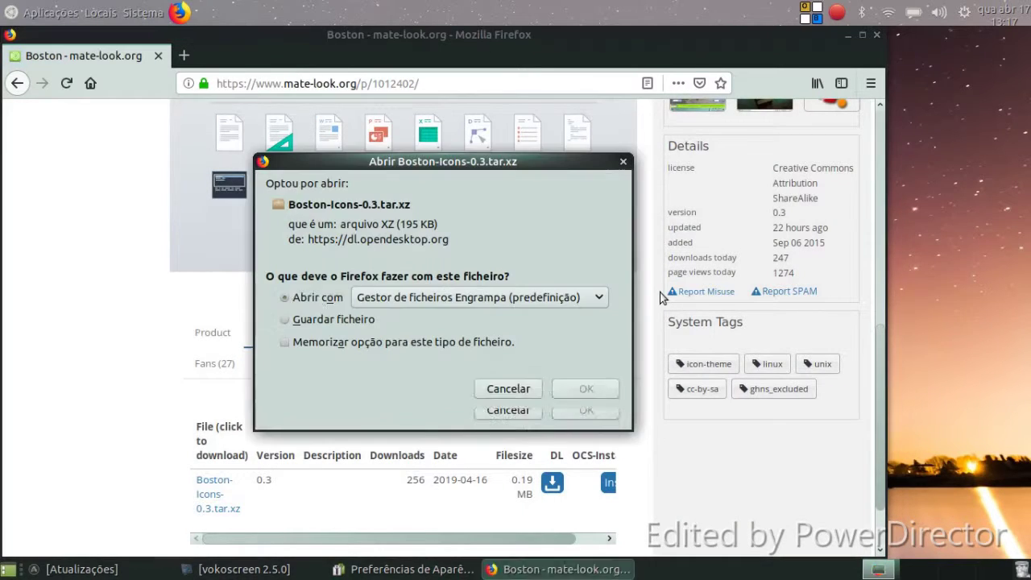
left_click(365, 323)
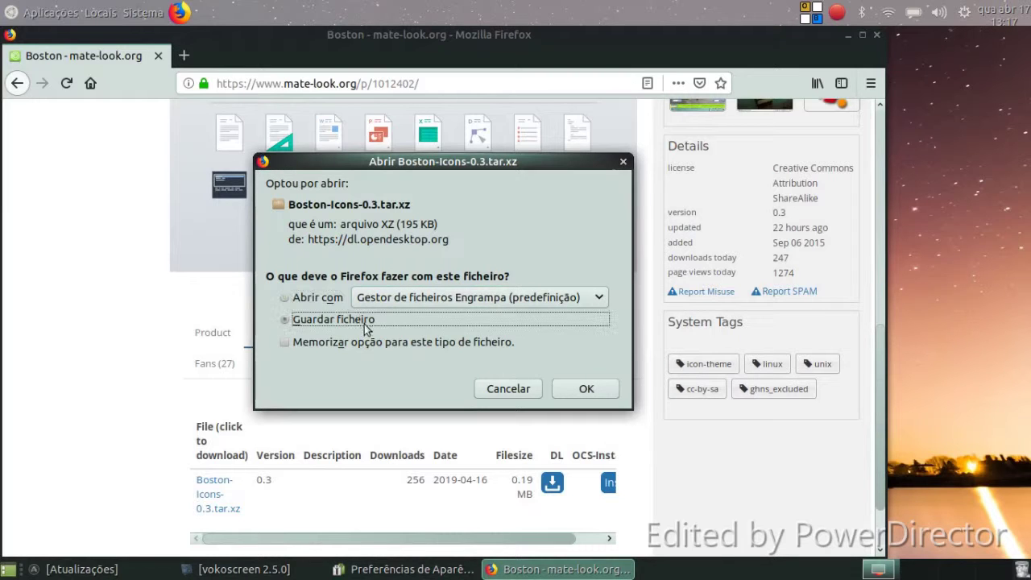
left_click(585, 390)
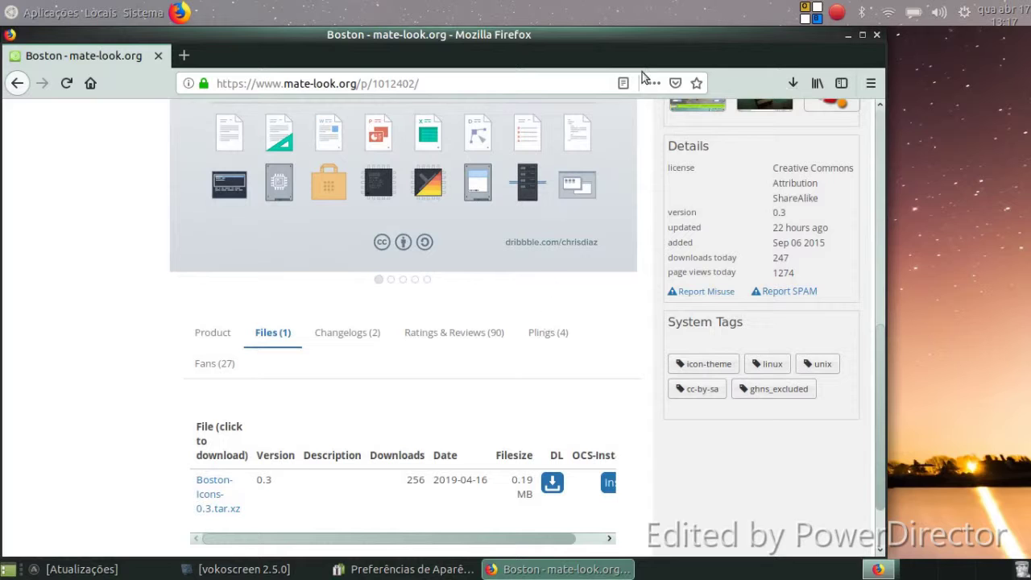
left_click(876, 39)
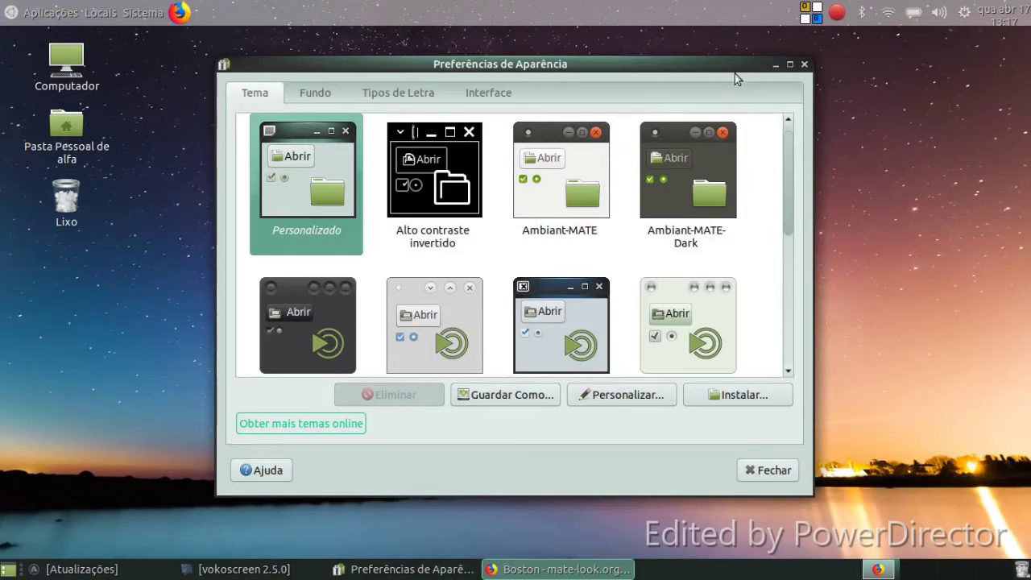
- Install and apply Boston-Icons-0.3.tar.xz from the Transferências folder via the appearance preferences, closing both windows when done
double_click(50, 121)
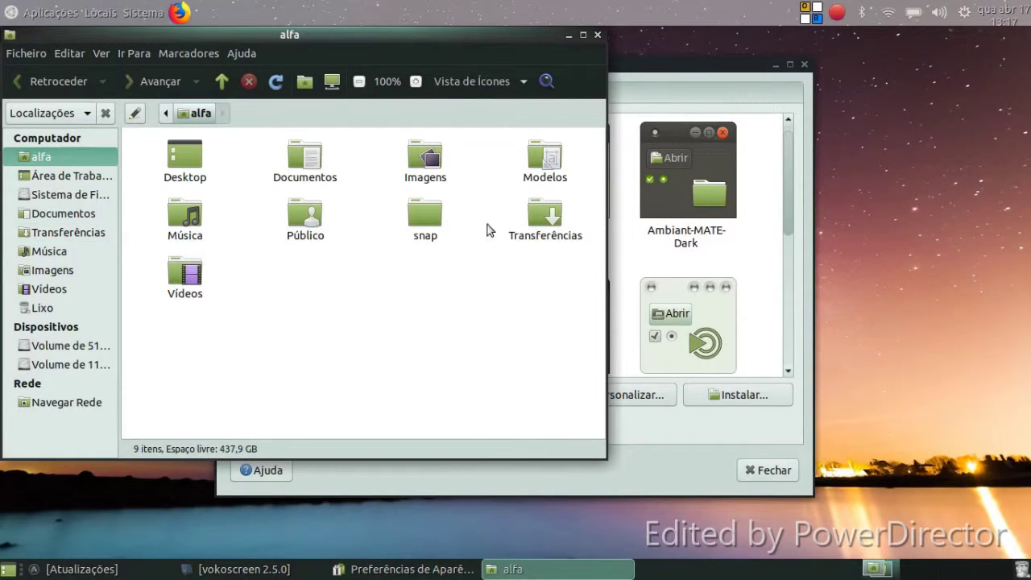
double_click(541, 219)
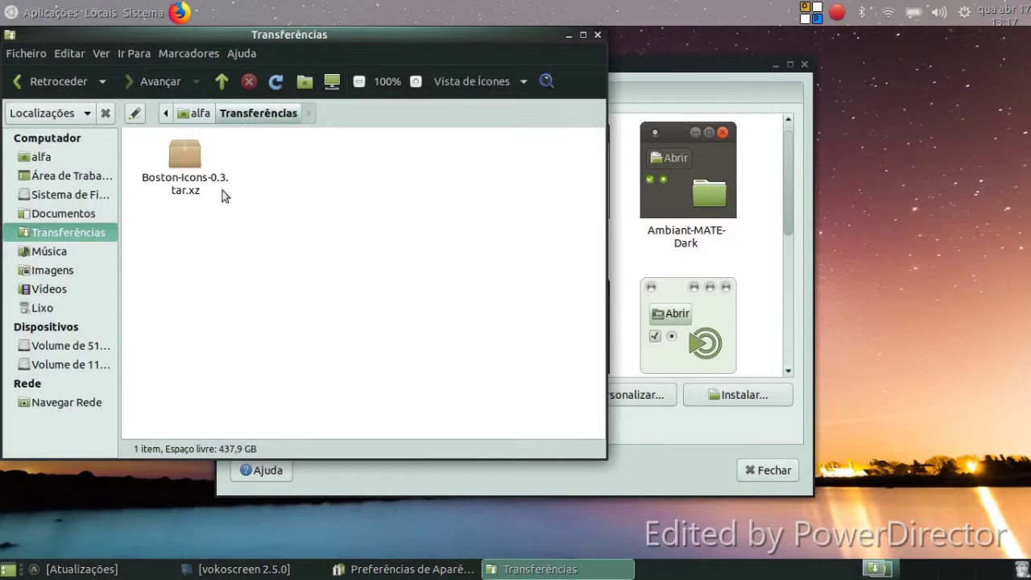
left_click_drag(187, 157, 525, 296)
left_click(451, 332)
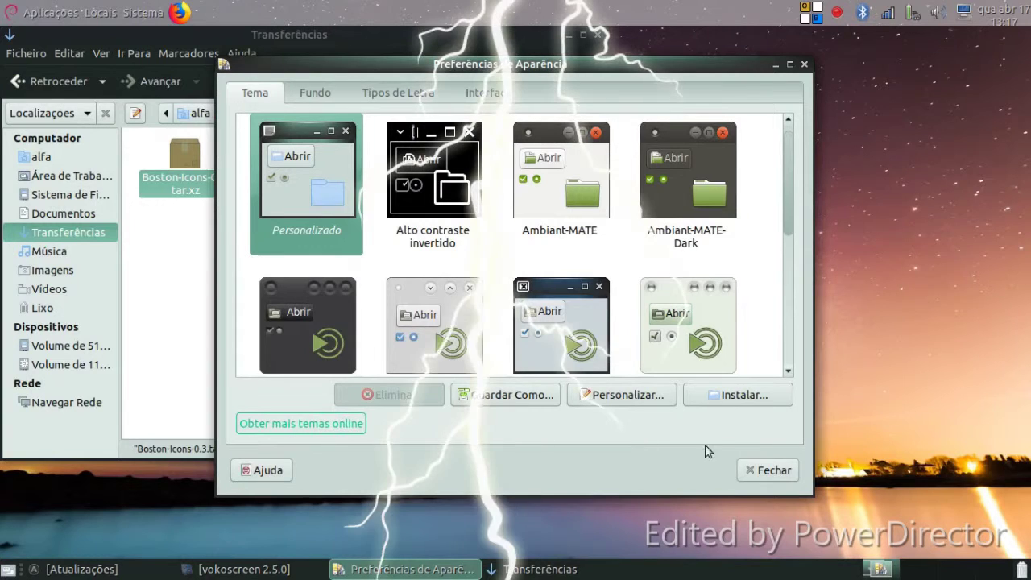
left_click(747, 470)
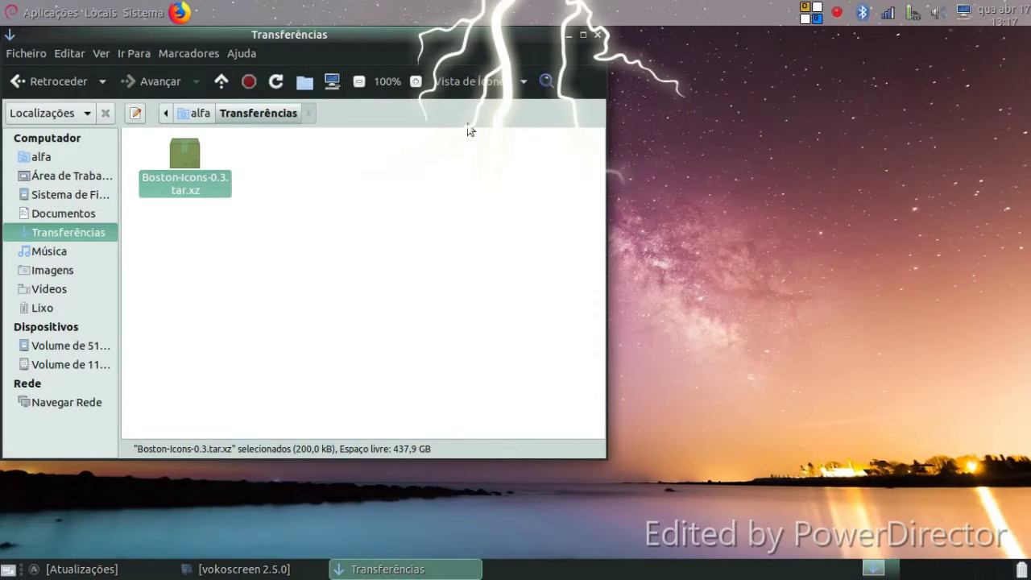
left_click_drag(456, 35, 623, 61)
left_click(764, 62)
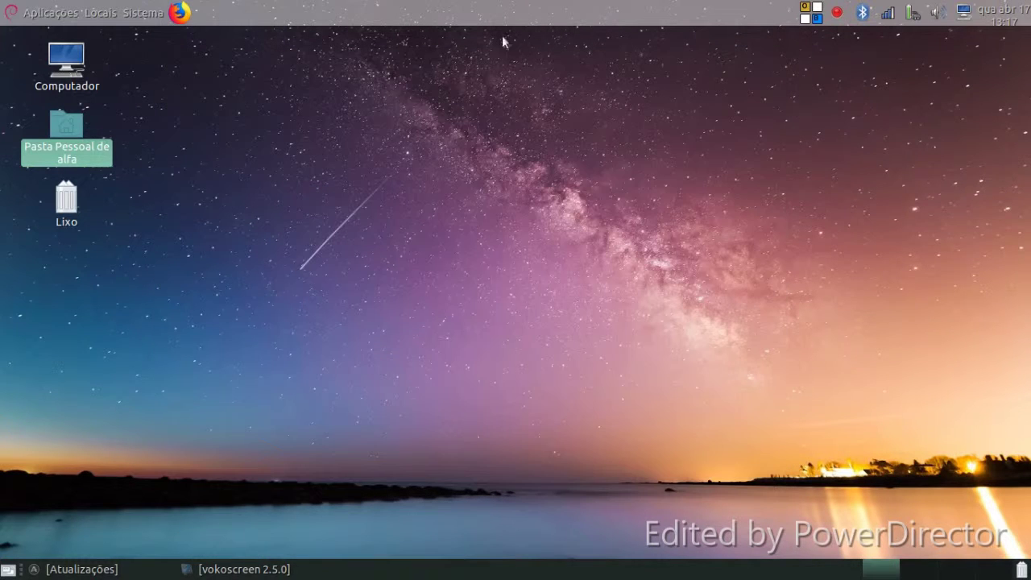
left_click(16, 9)
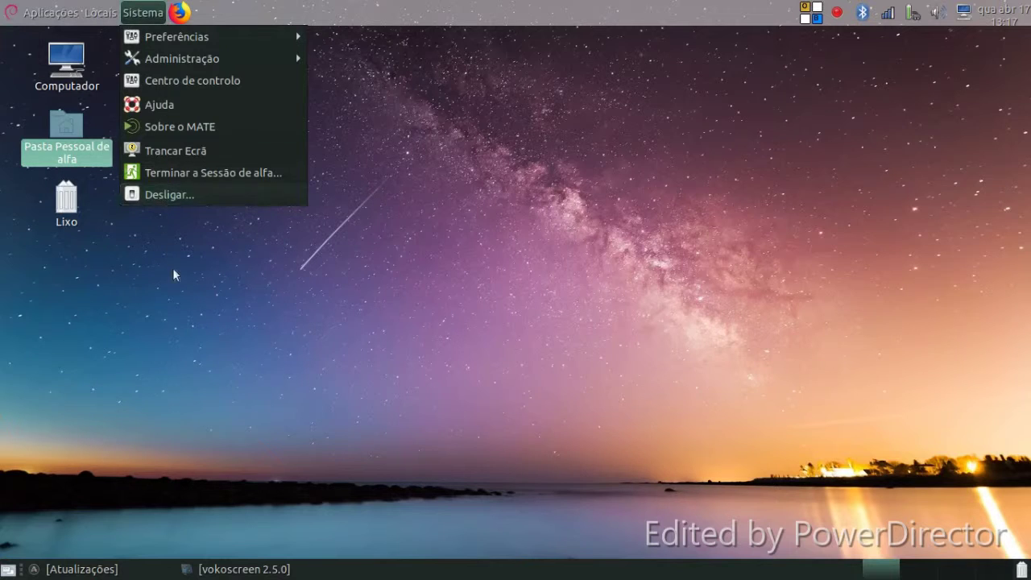
left_click(251, 207)
- Customize the current theme in the appearance preferences to use the Menta icons, closing both windows when done
right_click(251, 207)
left_click(300, 387)
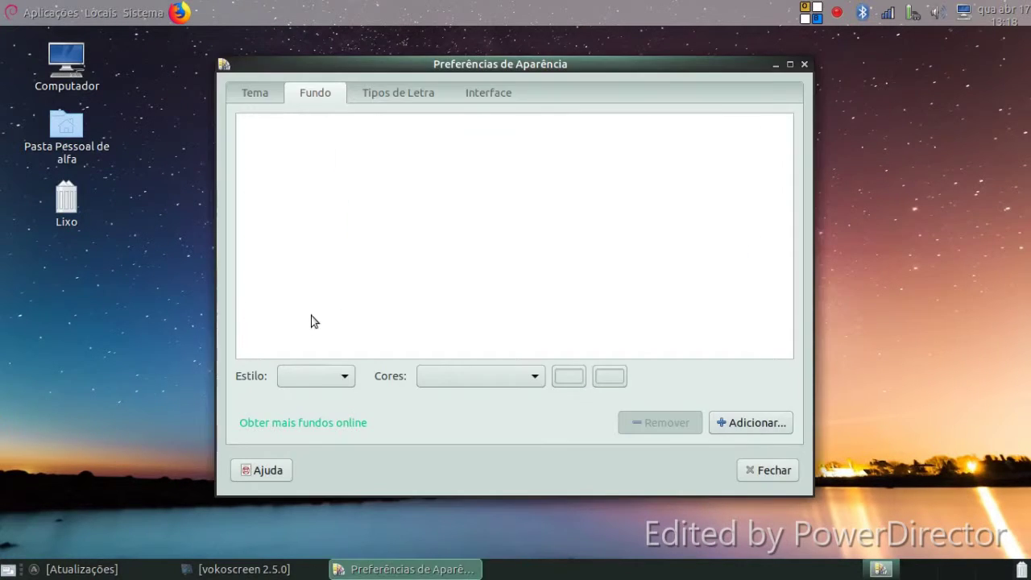
left_click(260, 90)
left_click(608, 394)
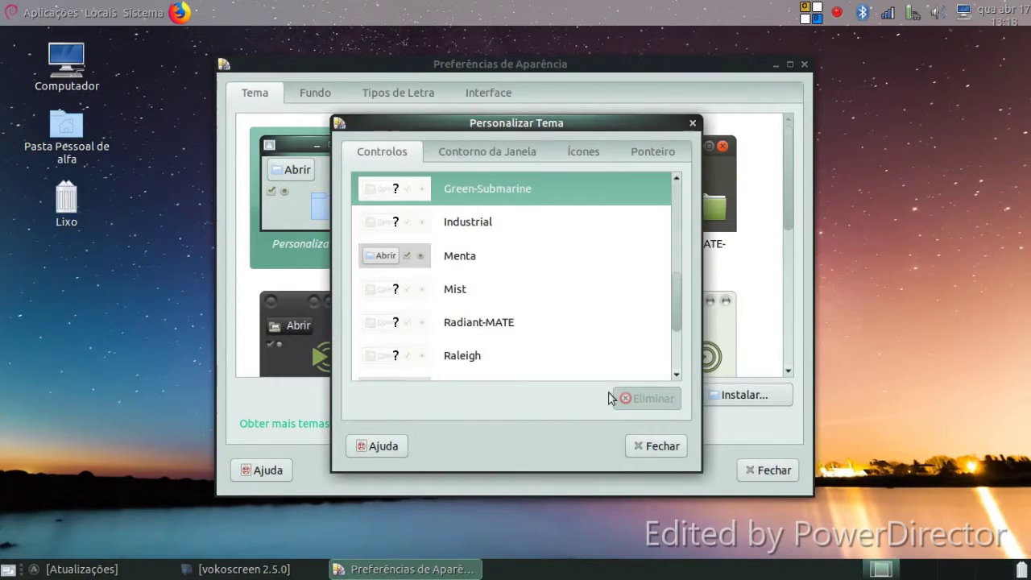
left_click(571, 155)
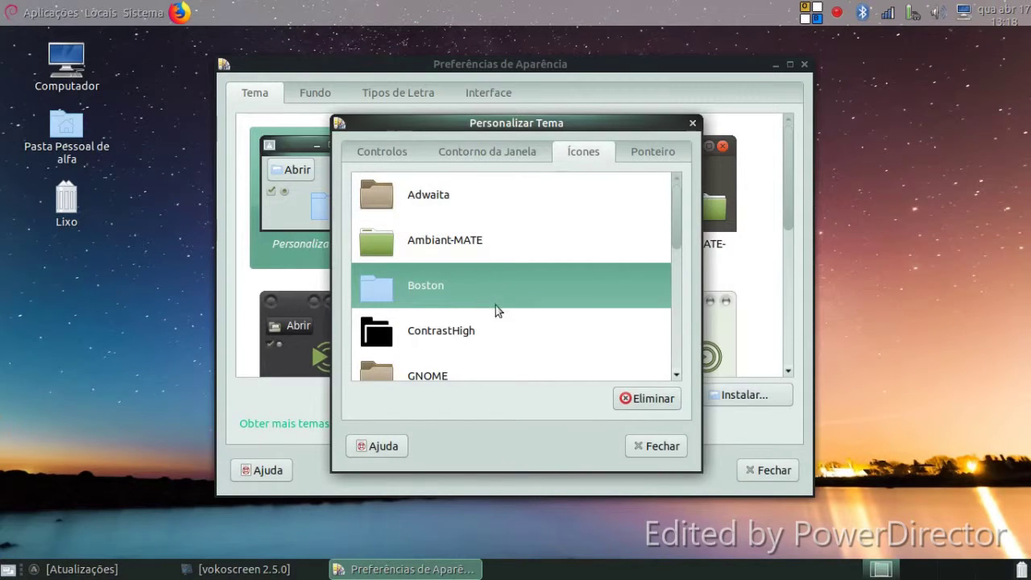
scroll(536, 306, "down", 6)
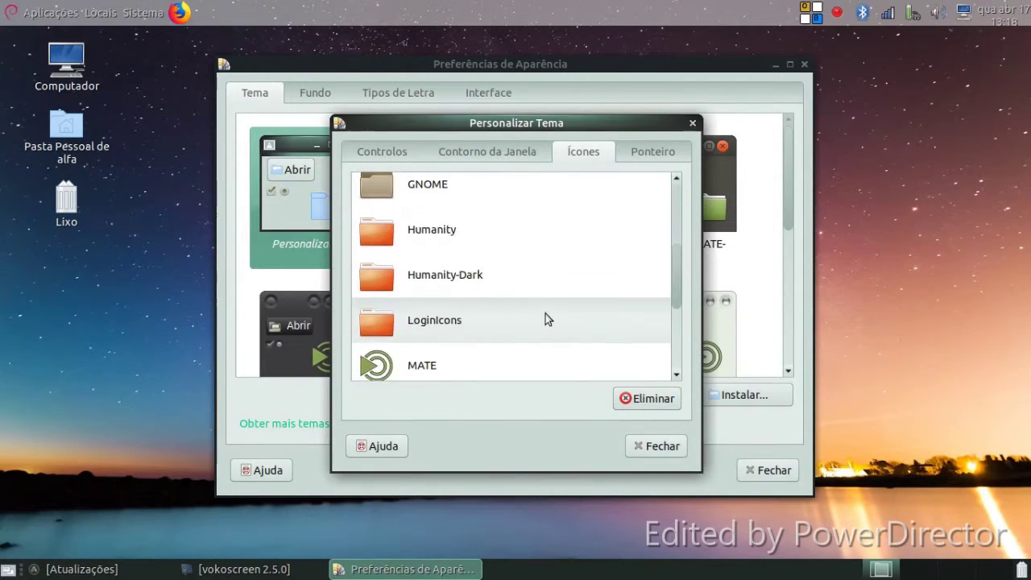
left_click(522, 271)
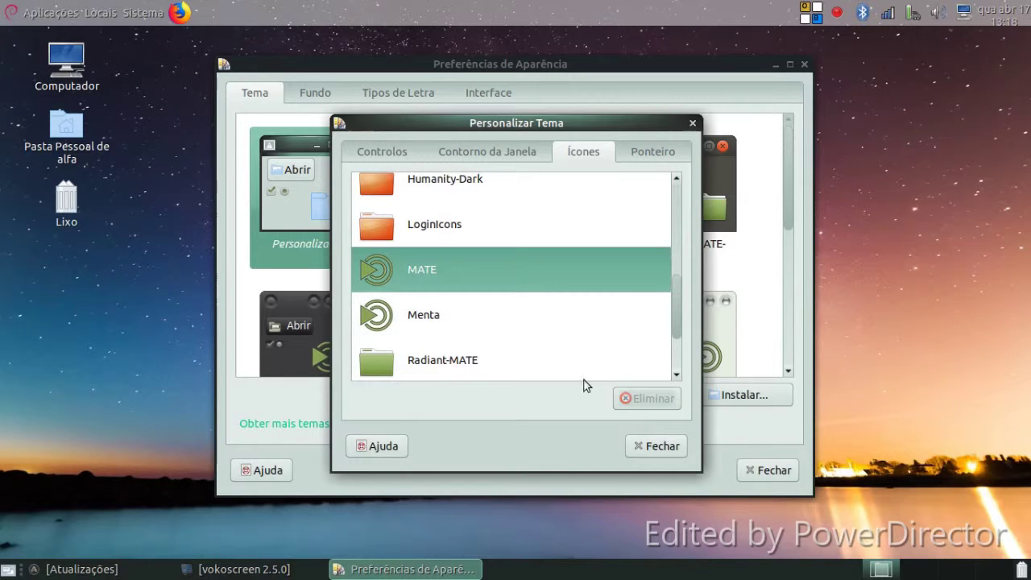
left_click(481, 324)
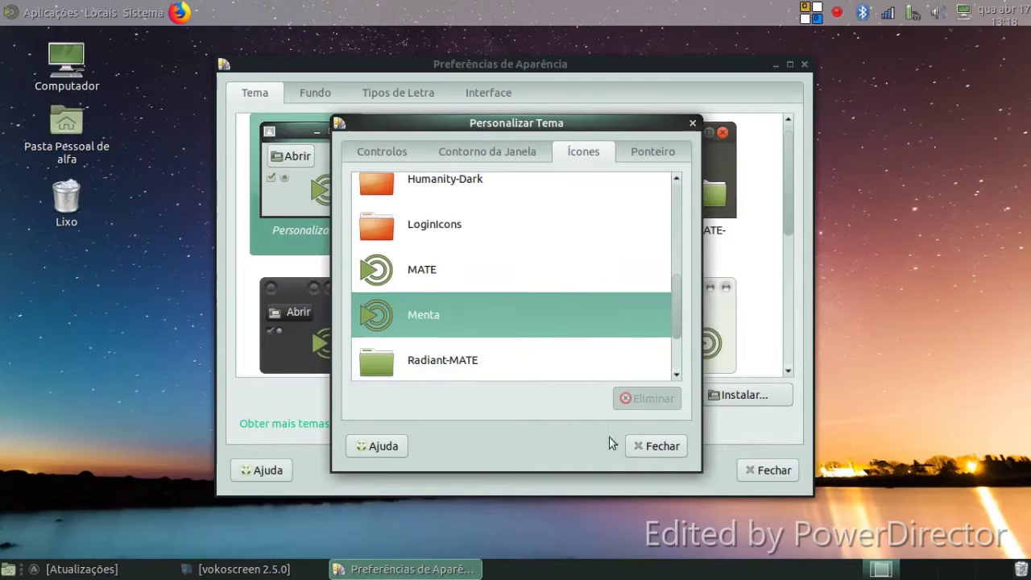
left_click(636, 448)
left_click(751, 469)
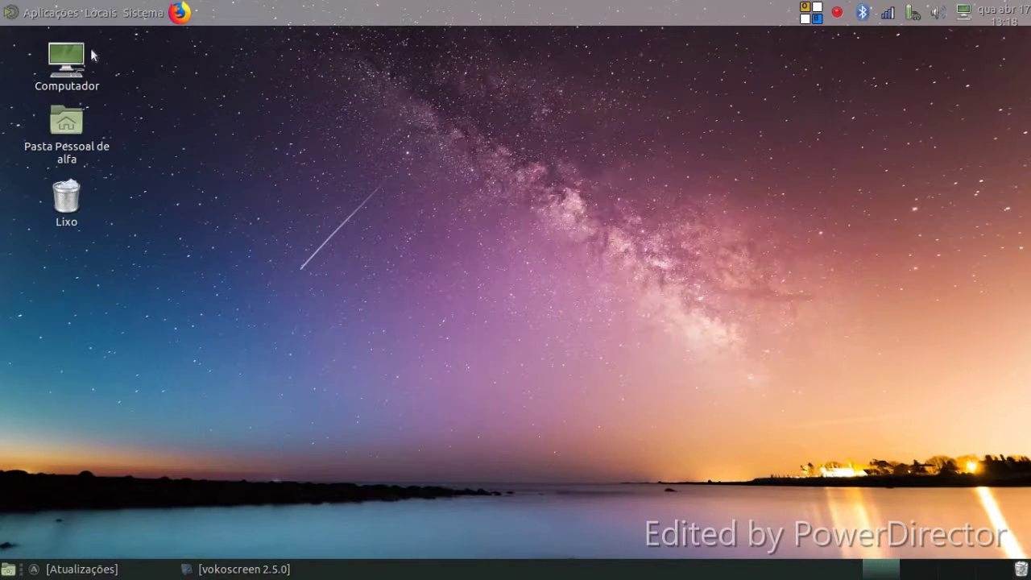
- Look through the Aplicações, Locais and Sistema menus to check how the icon theme appears in them
left_click(43, 13)
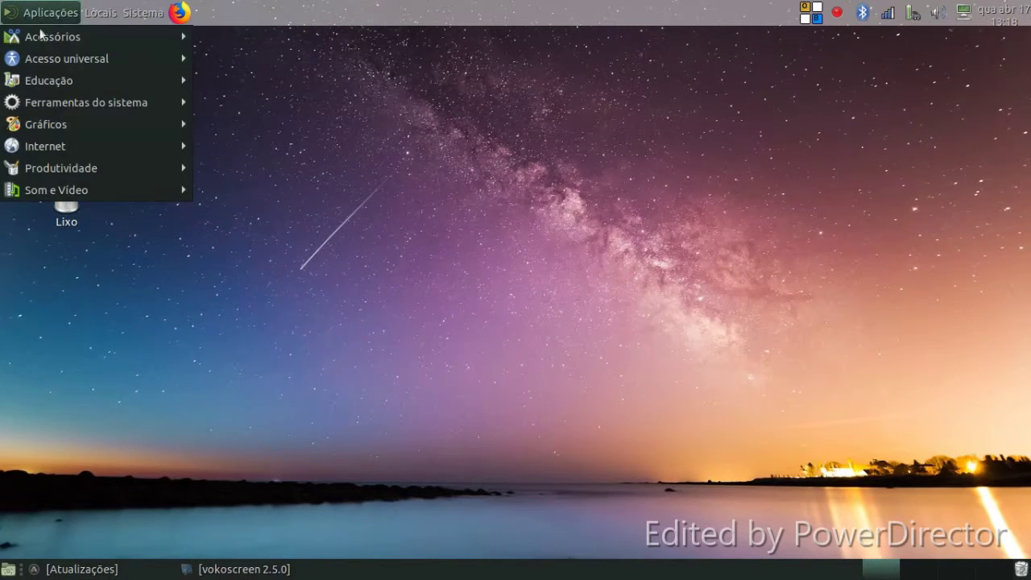
mouse_move(72, 146)
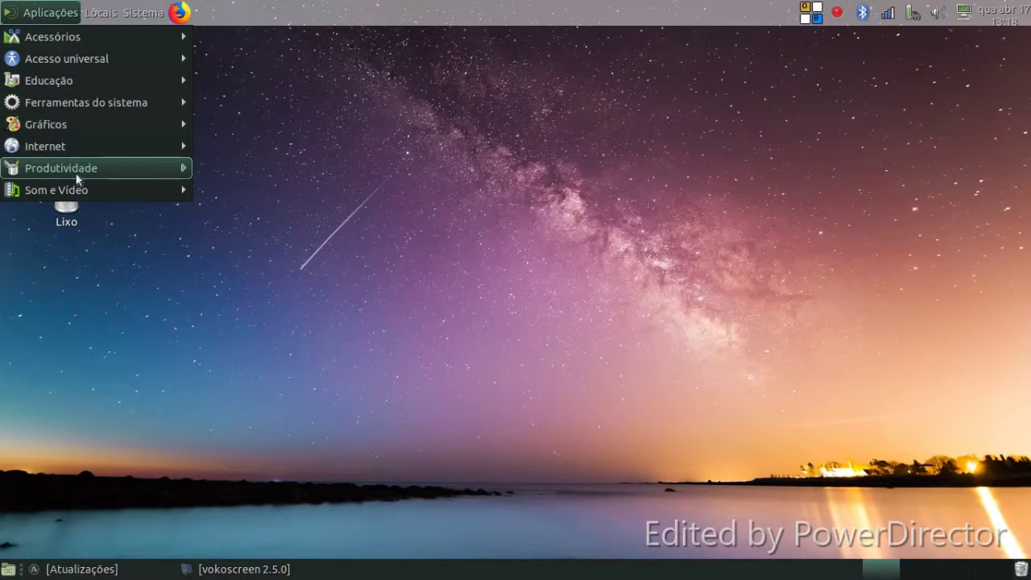
mouse_move(78, 195)
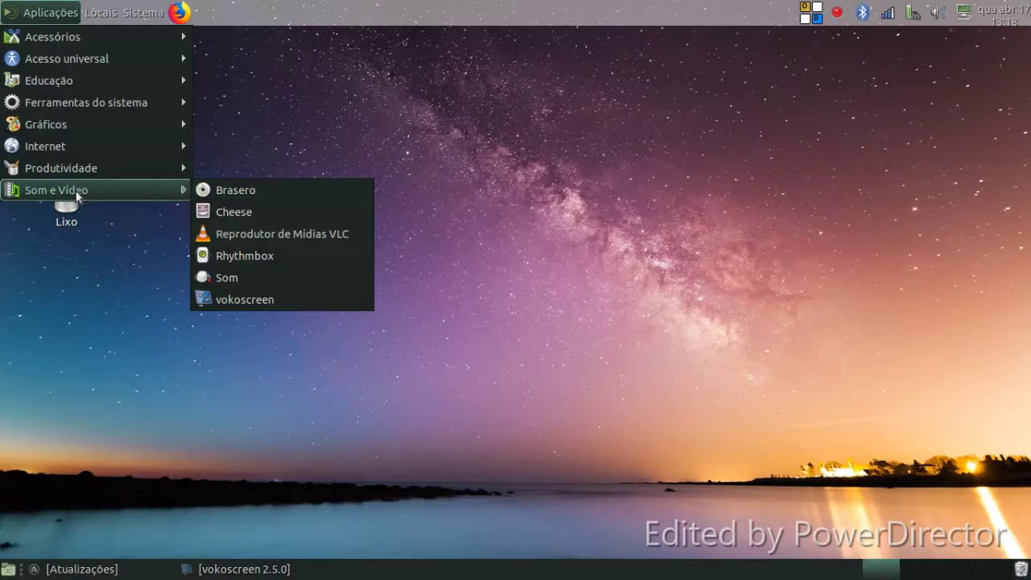
mouse_move(102, 20)
mouse_move(142, 12)
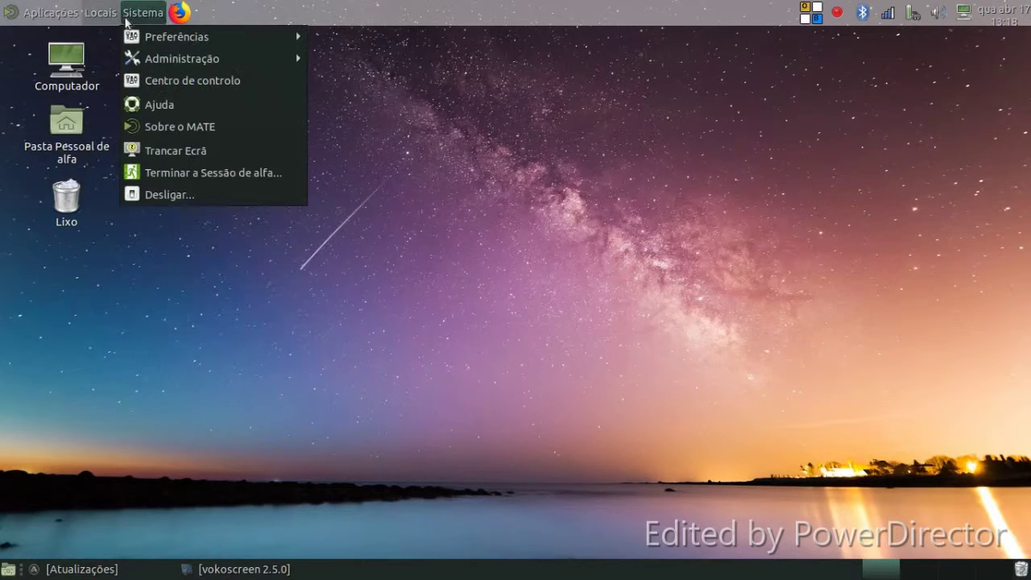
mouse_move(152, 42)
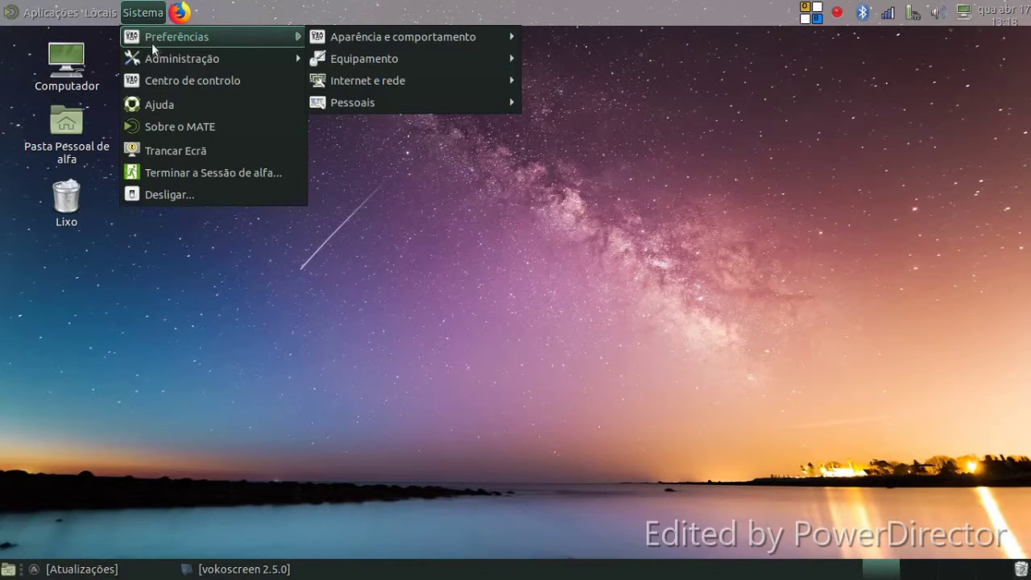
- Open MATE Tweak from the Centro de controlo and show its panel settings
left_click(161, 84)
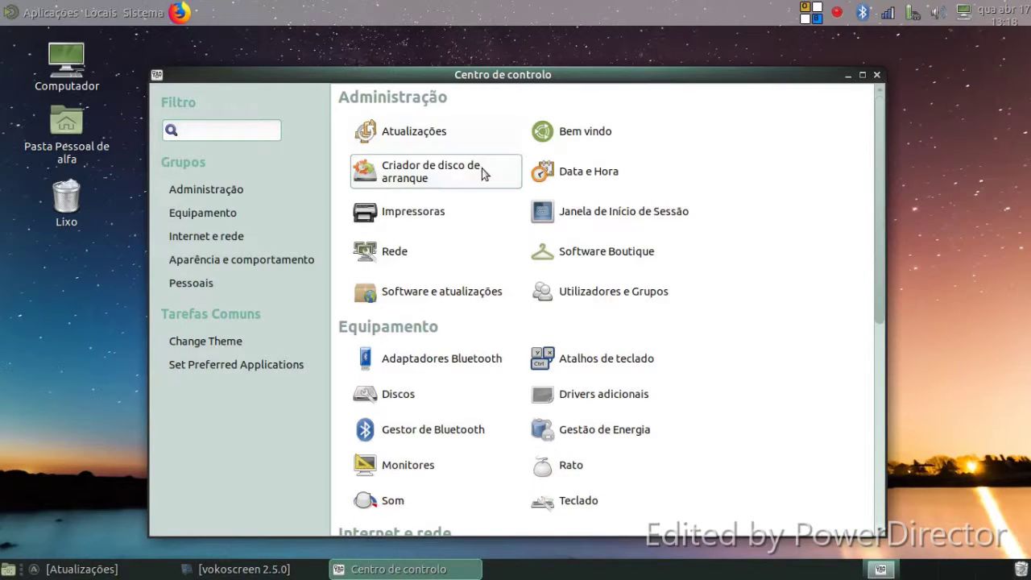
scroll(516, 301, "down", 3)
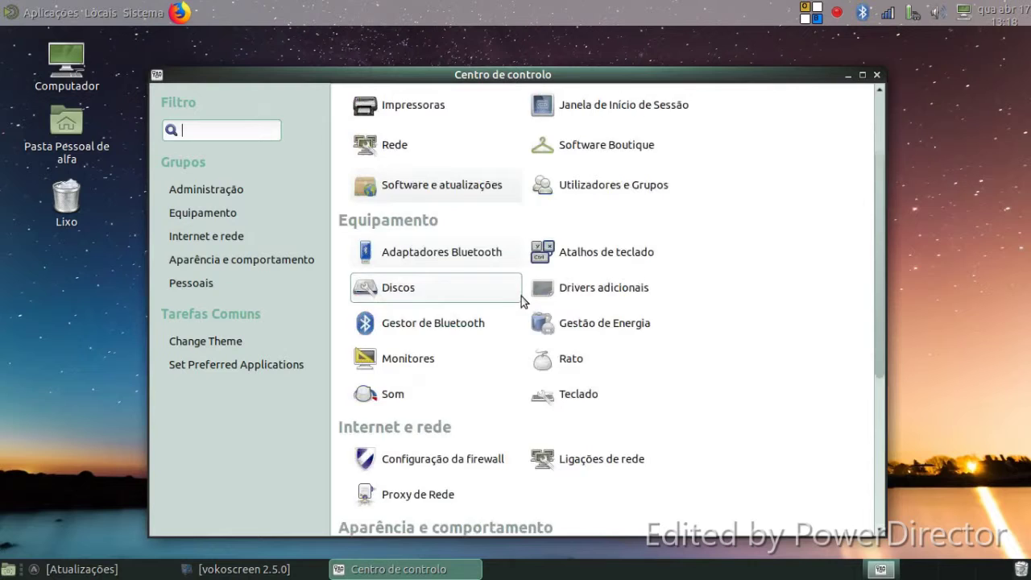
scroll(493, 297, "down", 2)
scroll(567, 316, "down", 2)
scroll(566, 320, "down", 3)
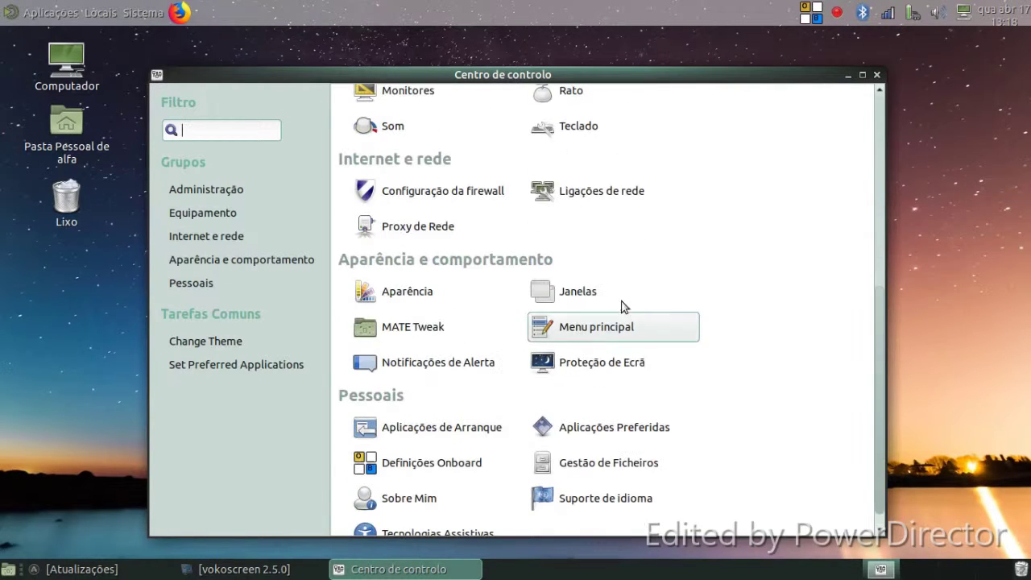
left_click(447, 333)
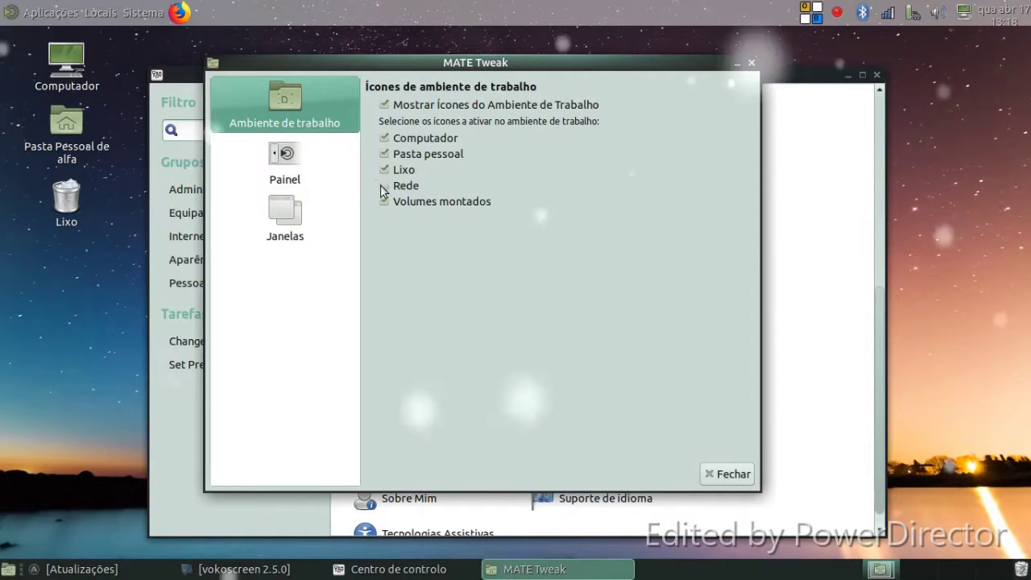
left_click(316, 168)
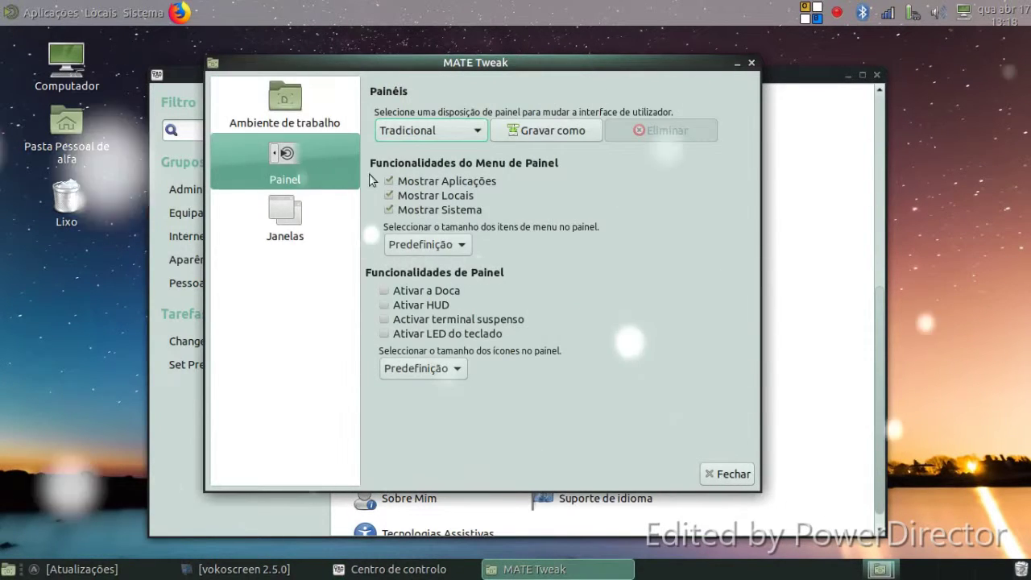
- Switch the panel layout to Redmond, accepting the replacement of the current configuration
left_click(433, 132)
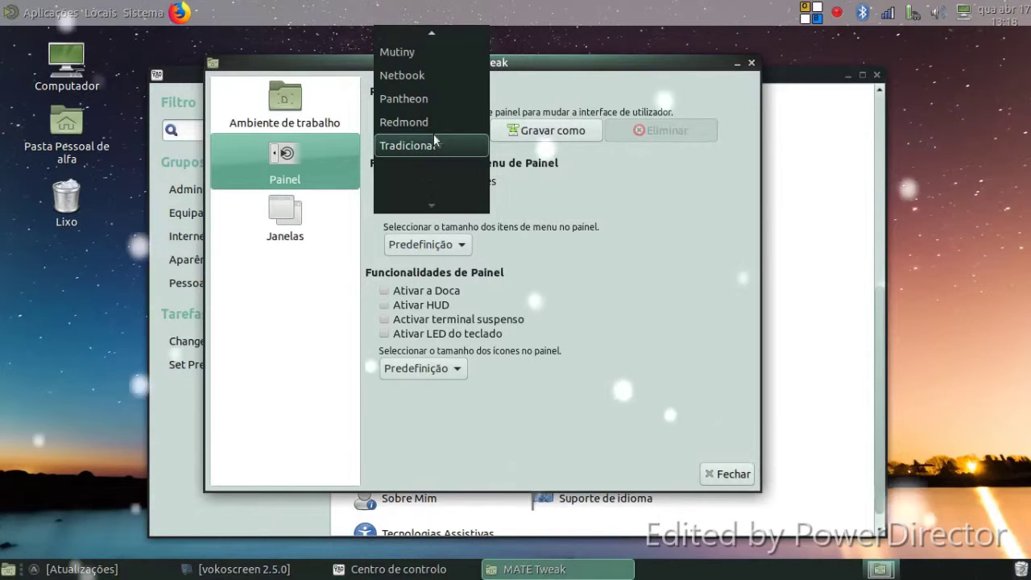
left_click(434, 126)
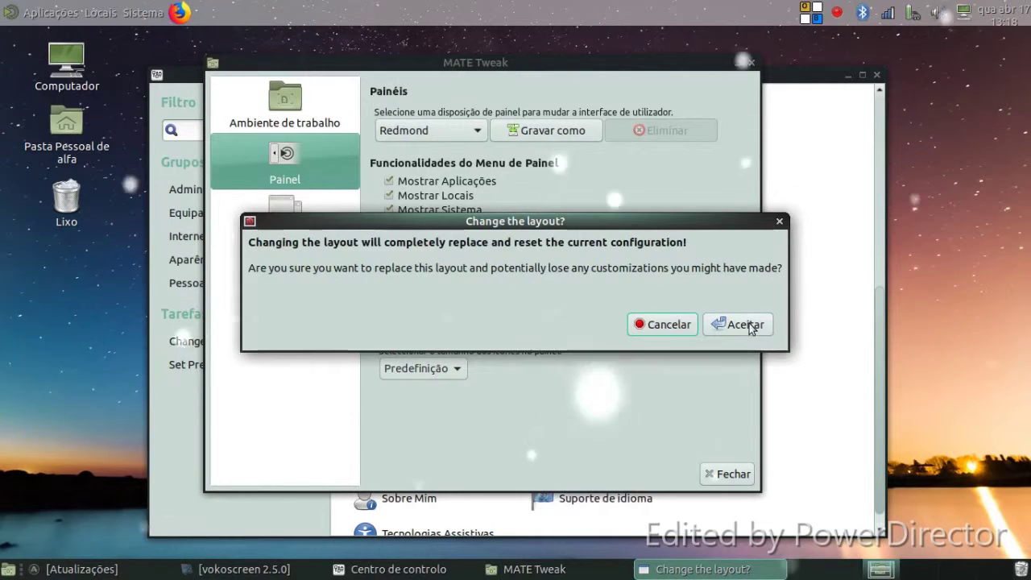
left_click(746, 324)
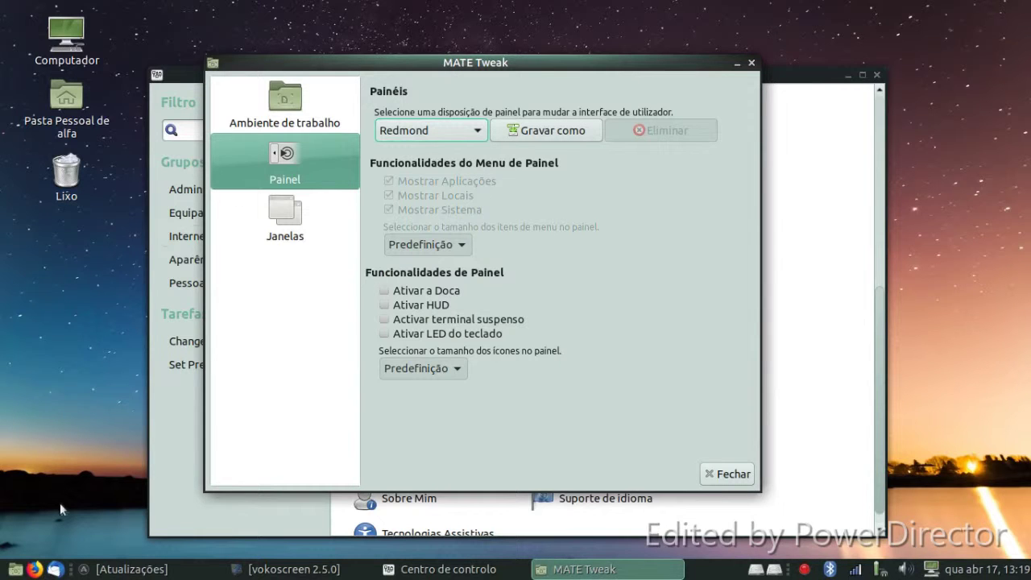
- Examine the main menu of the Redmond layout and close it
right_click(24, 213)
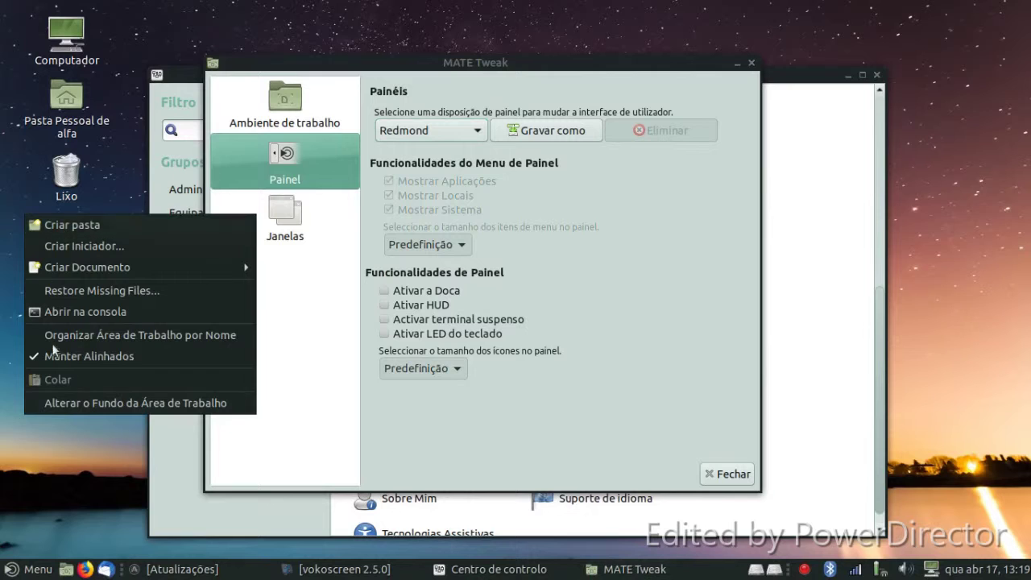
left_click(2, 490)
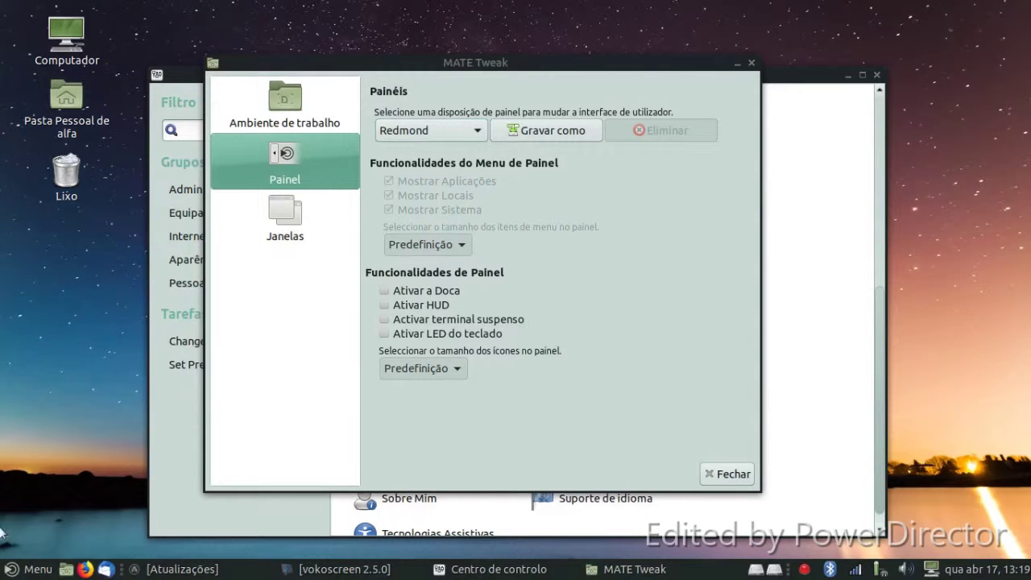
left_click(11, 570)
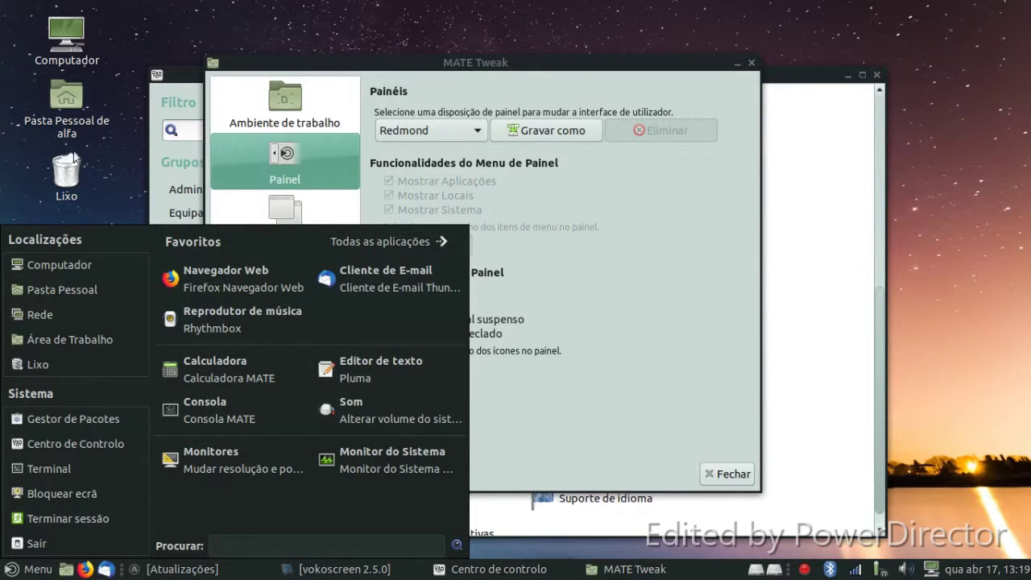
left_click(126, 153)
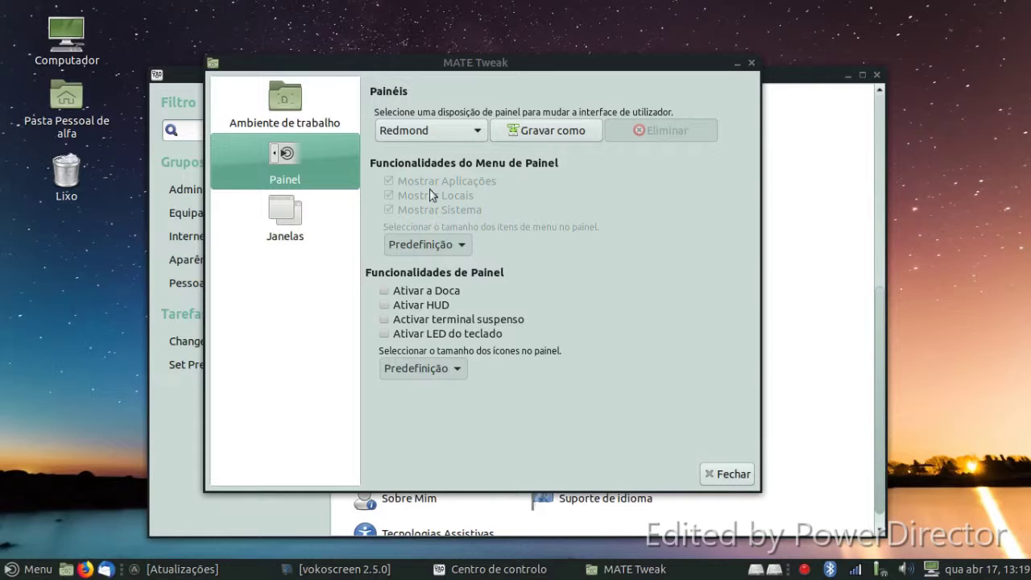
- Change the panel layout to Pantheon, accepting the reset of the current configuration
left_click(436, 134)
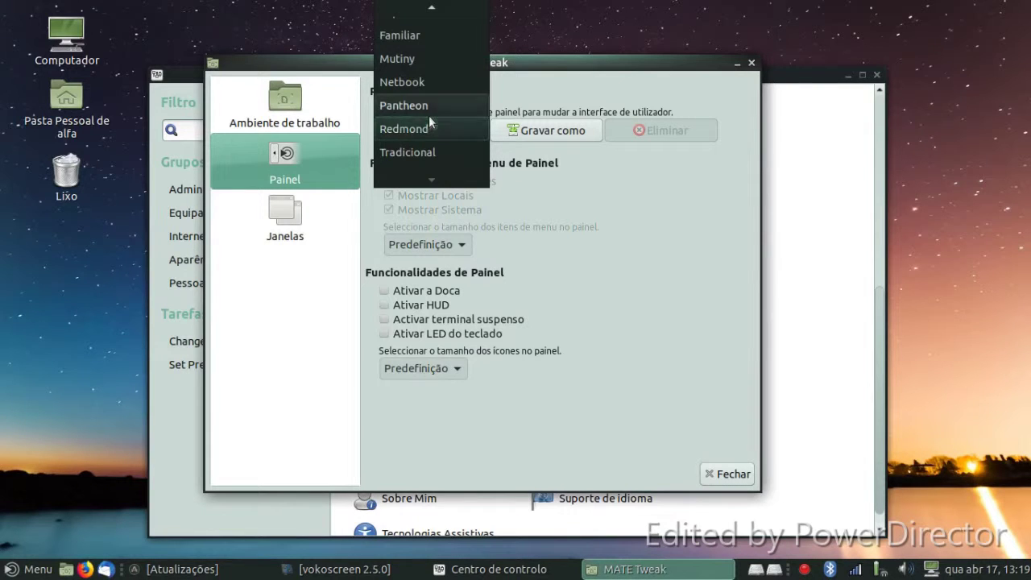
left_click(425, 106)
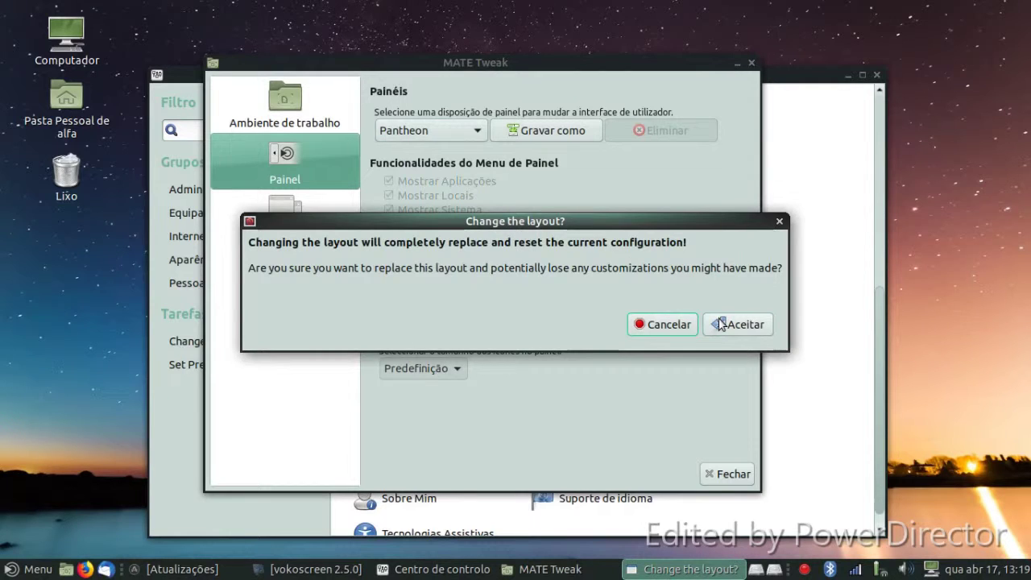
left_click(738, 324)
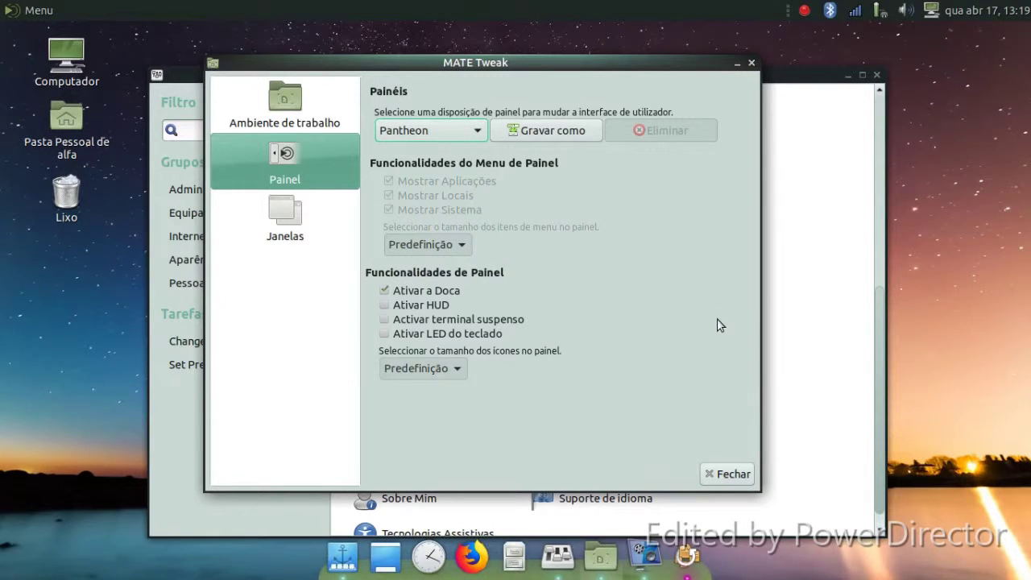
- Browse the Pantheon layout's main menu, including the Preferências and Som e Vídeo categories, and close it
left_click(24, 11)
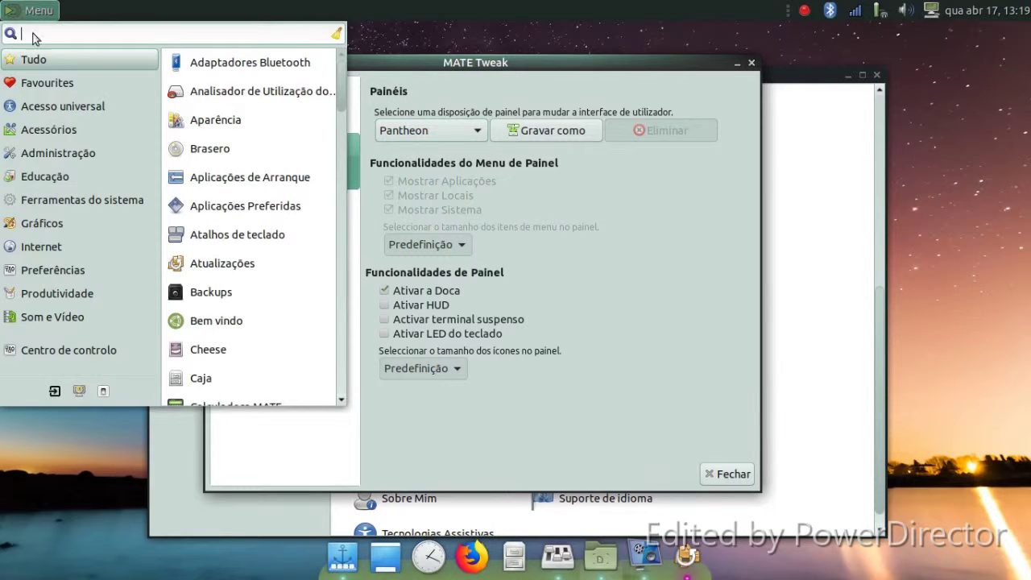
mouse_move(50, 274)
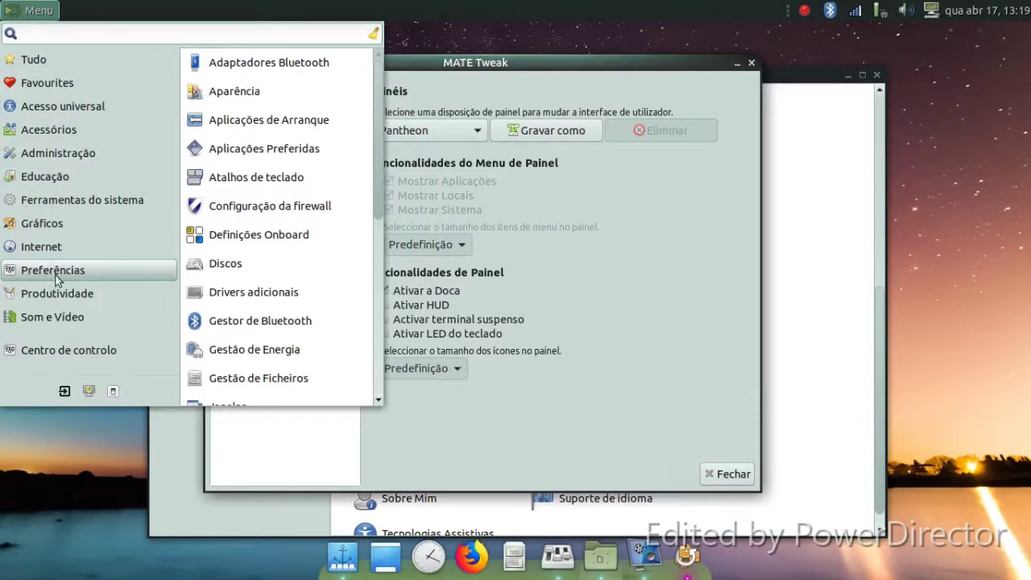
left_click(54, 319)
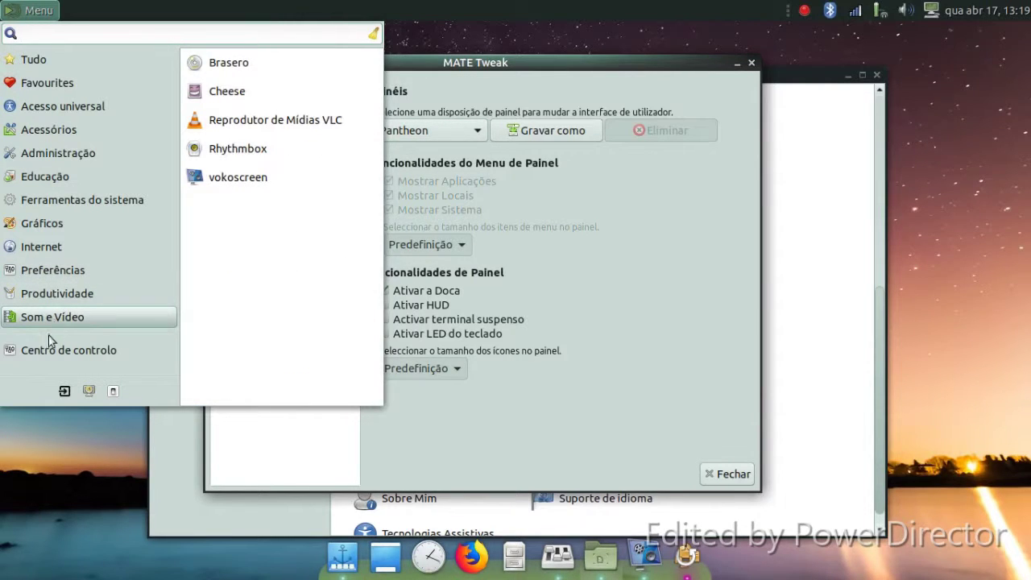
left_click(584, 429)
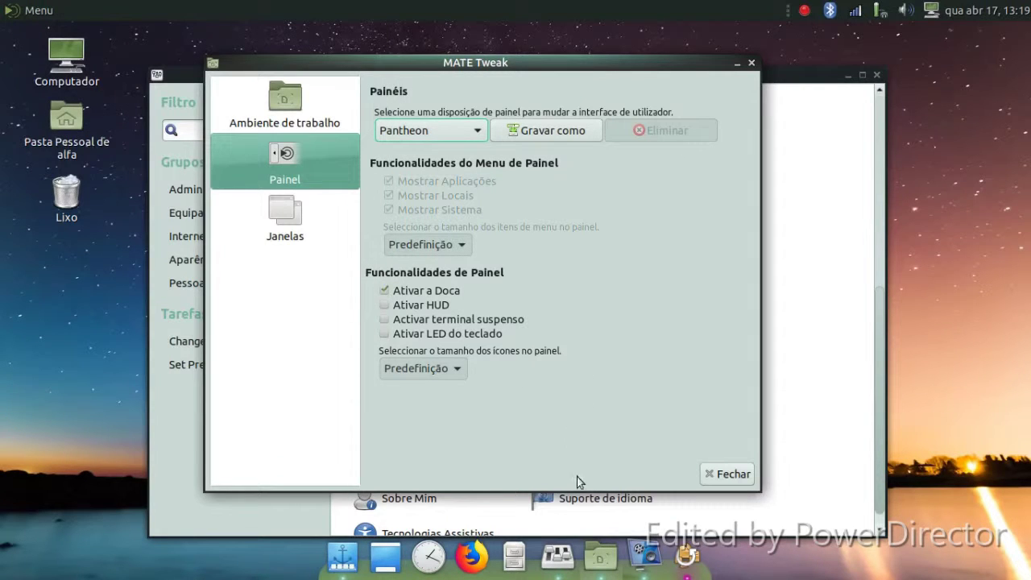
- Switch to Firefox and find the terminal commands for themes, icons and cursors in NoobsLab's MacBuntu 18.04 Transformation Pack article
left_click(834, 513)
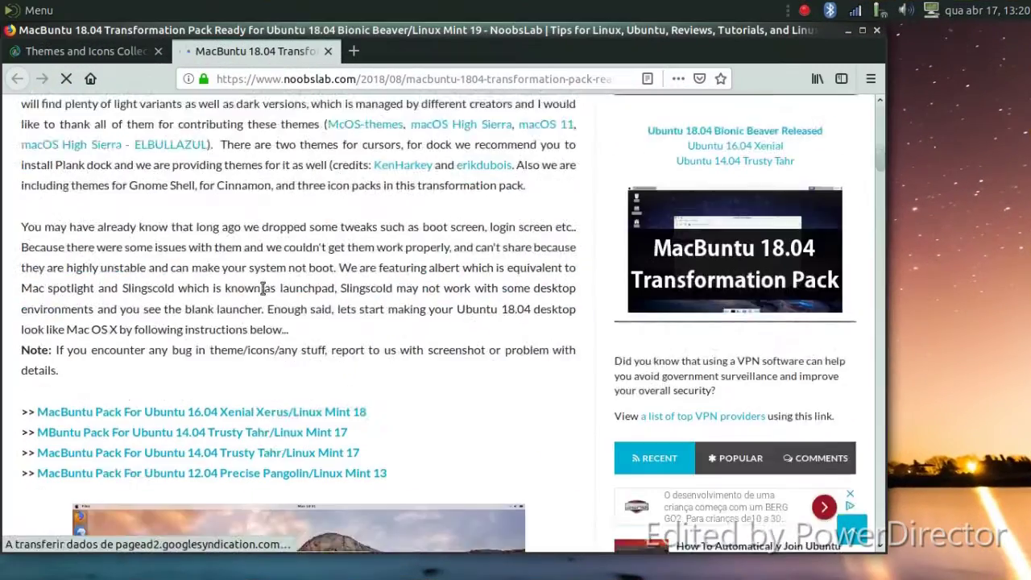
scroll(270, 267, "down", 5)
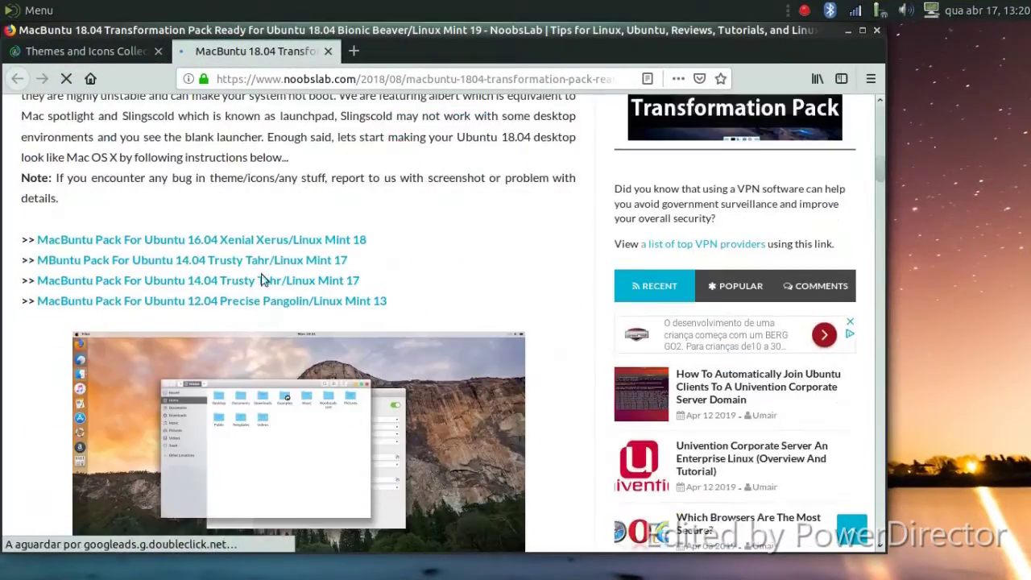
scroll(270, 267, "down", 15)
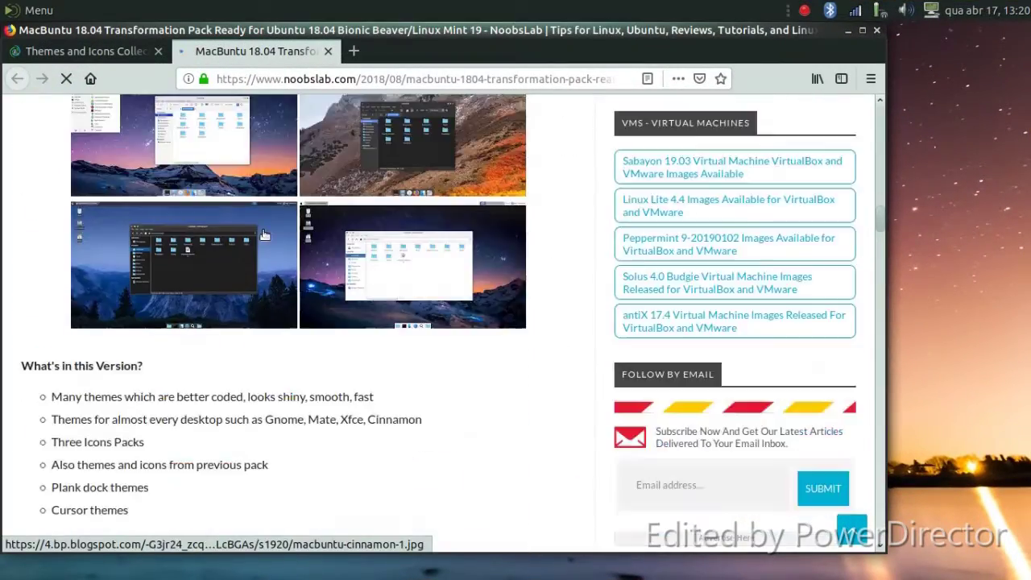
scroll(266, 234, "down", 10)
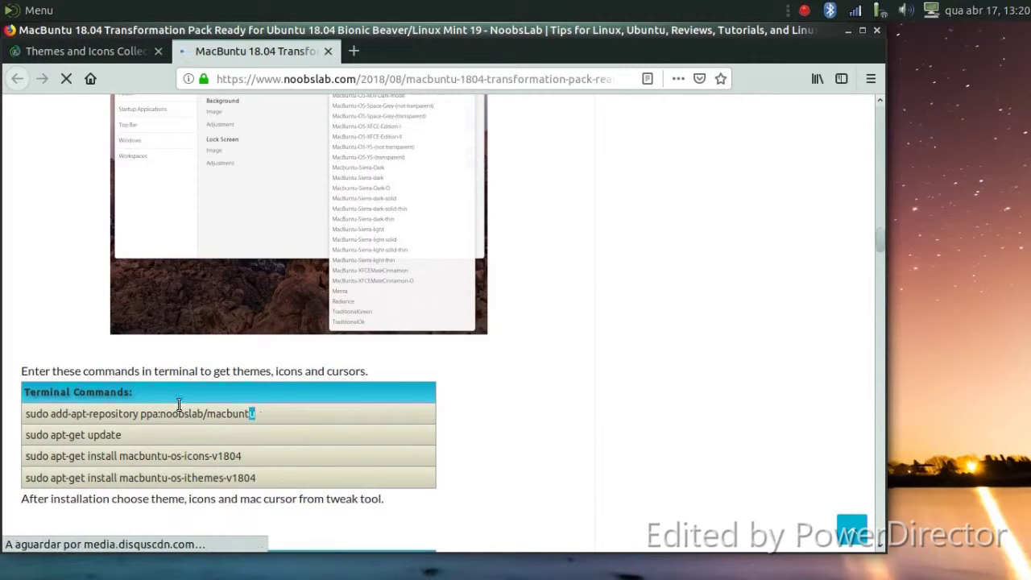
- Copy the sudo add-apt-repository ppa:noobslab/macbuntu command from the article and move the browser window away from the panel
left_click_drag(253, 414, 29, 414)
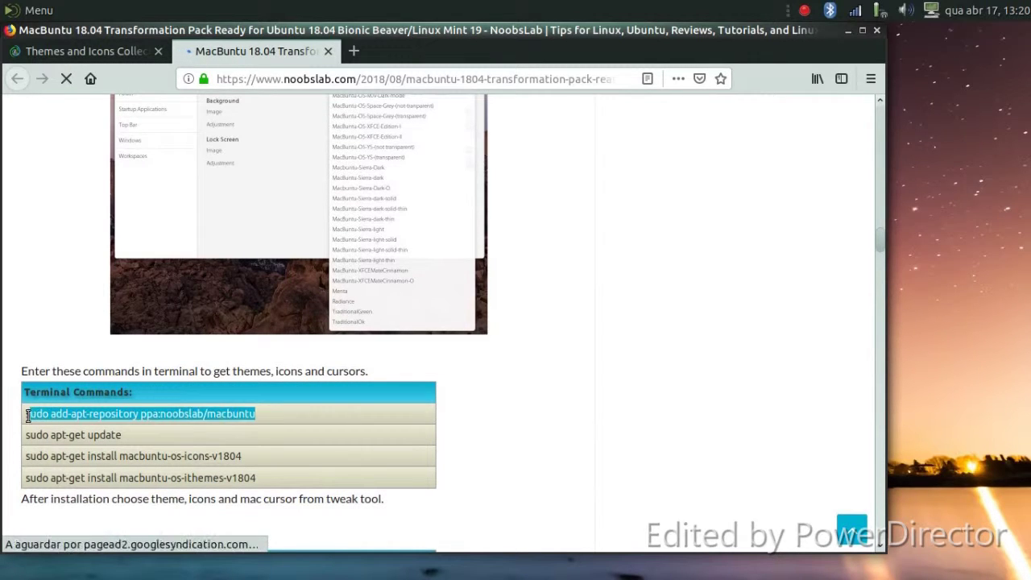
left_click(262, 420)
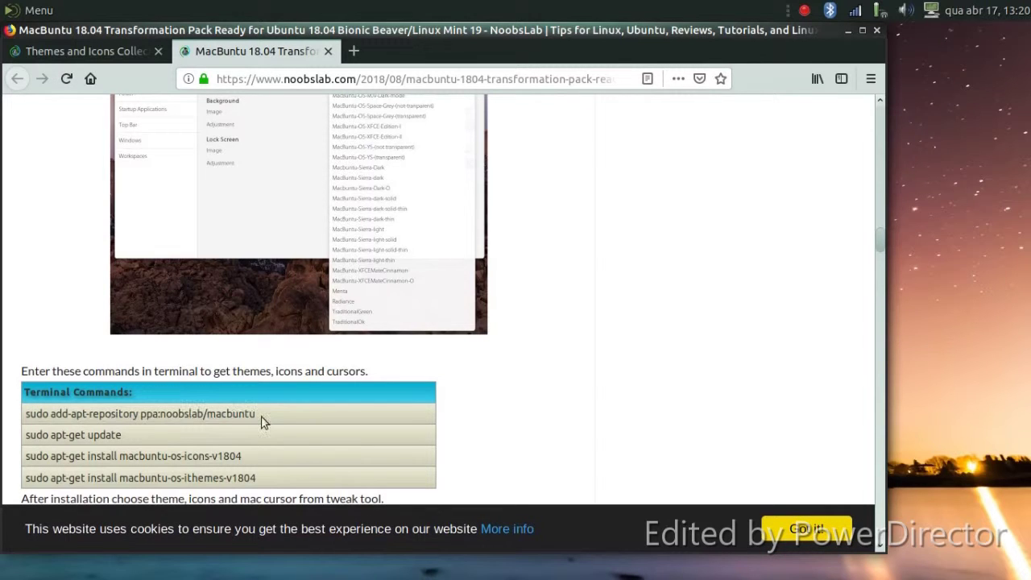
left_click_drag(269, 416, 40, 413)
right_click(40, 413)
left_click(64, 425)
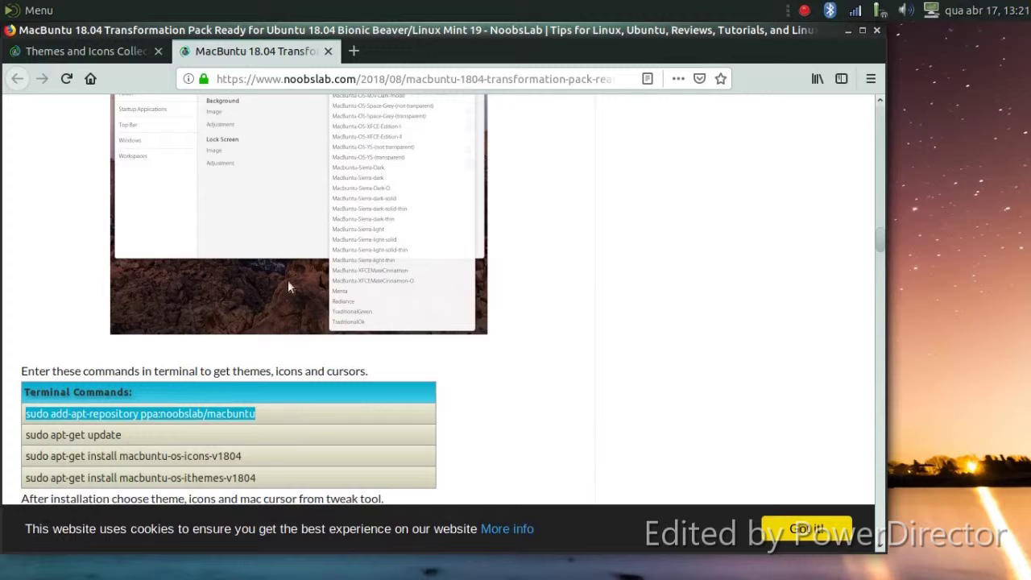
left_click_drag(525, 29, 567, 54)
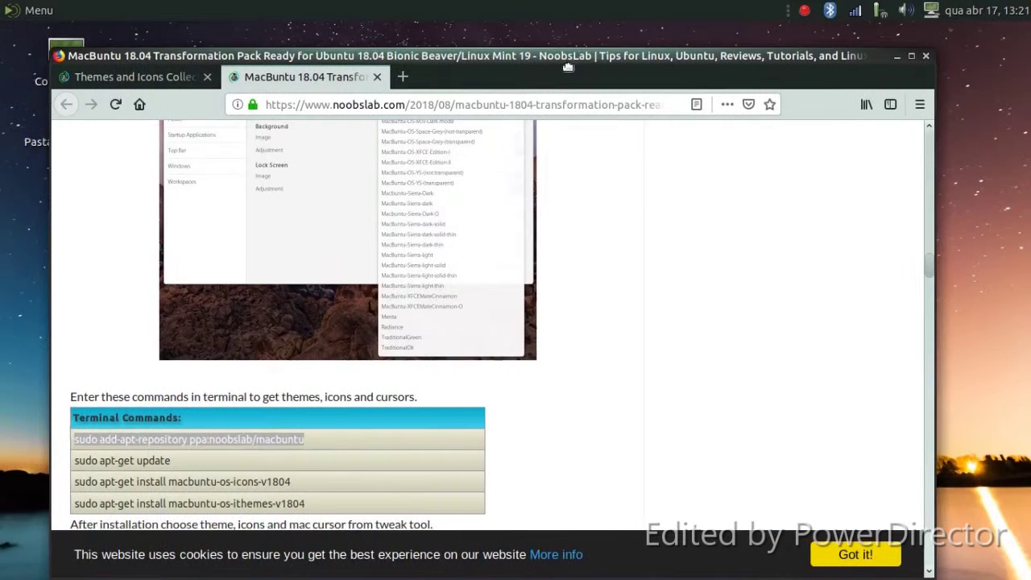
- Open the Consola MATE terminal from the system tools (Ferramentas do sistema) applications
left_click(39, 10)
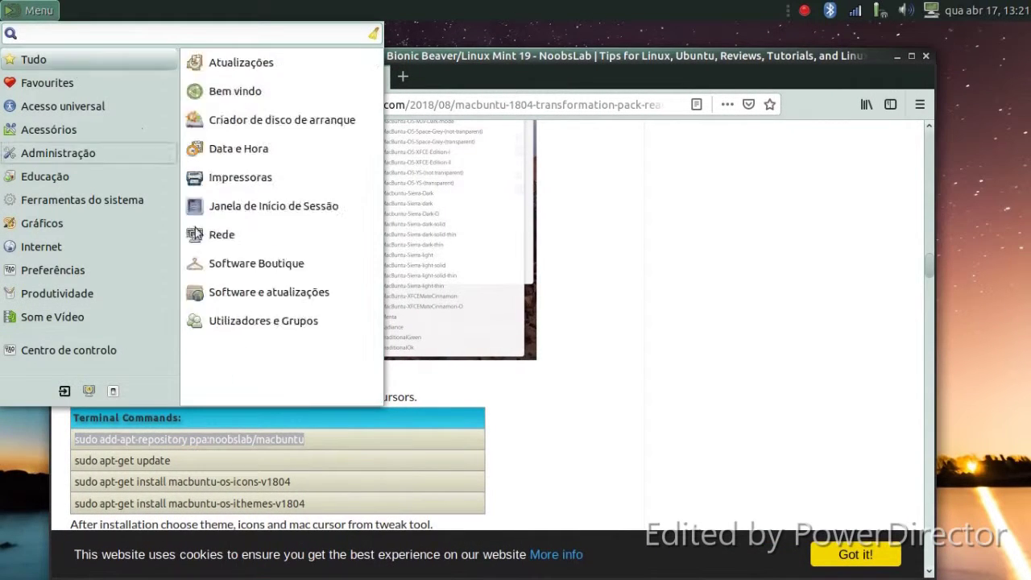
mouse_move(39, 135)
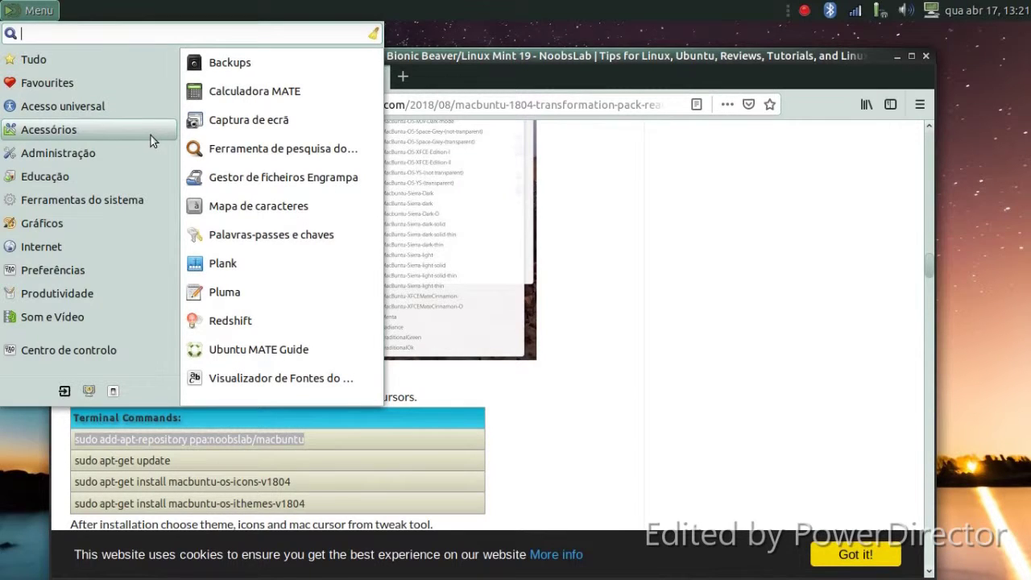
mouse_move(136, 176)
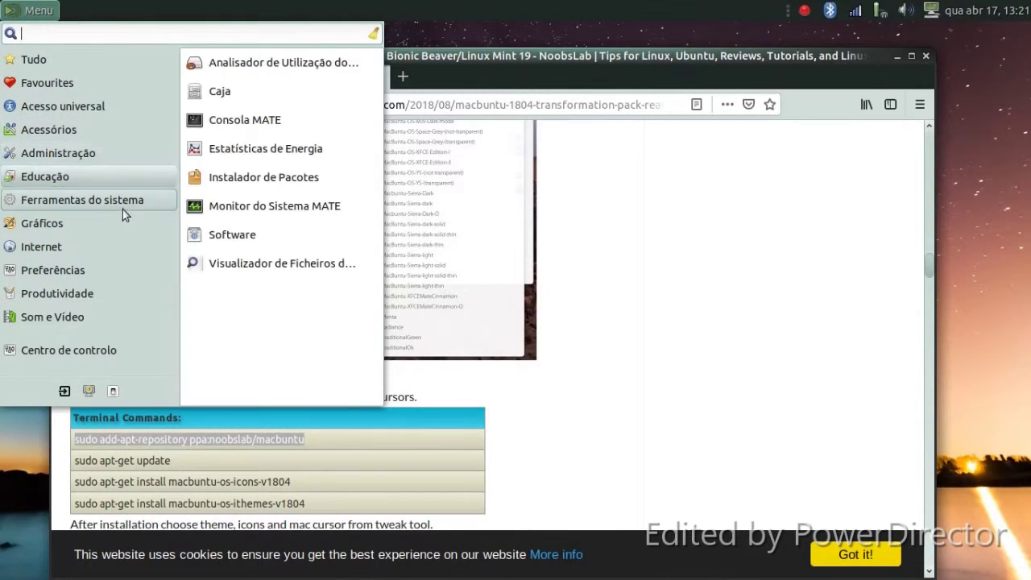
mouse_move(126, 203)
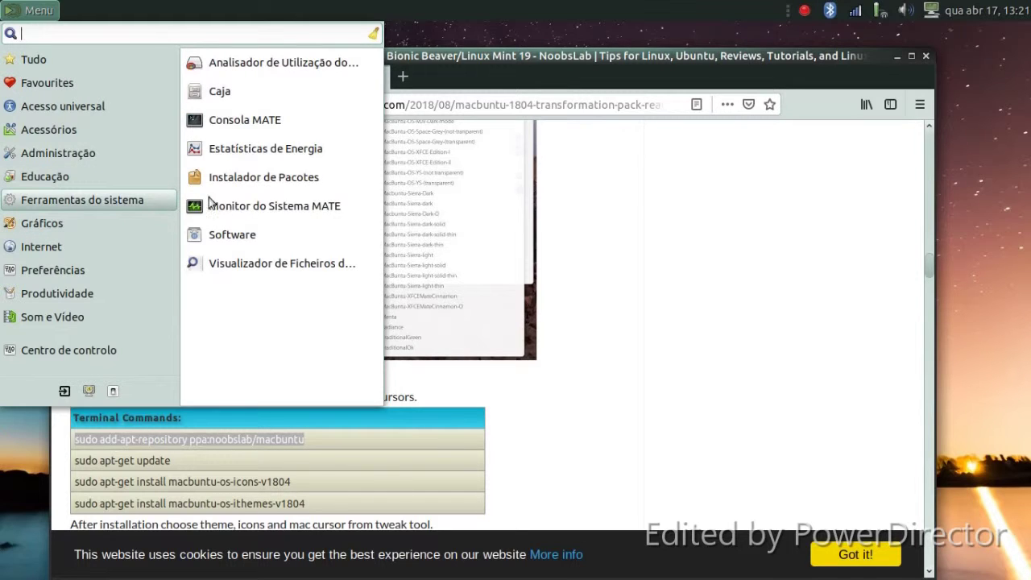
left_click(235, 125)
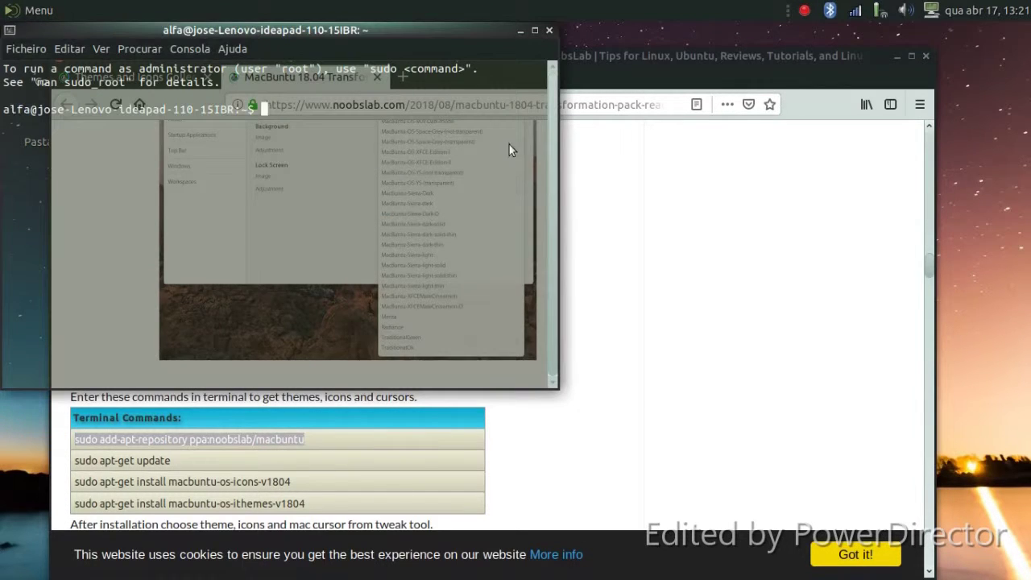
- Run sudo add-apt-repository ppa:noobslab/macbuntu in the terminal, enter the account password and confirm adding the PPA
right_click(370, 144)
left_click(392, 239)
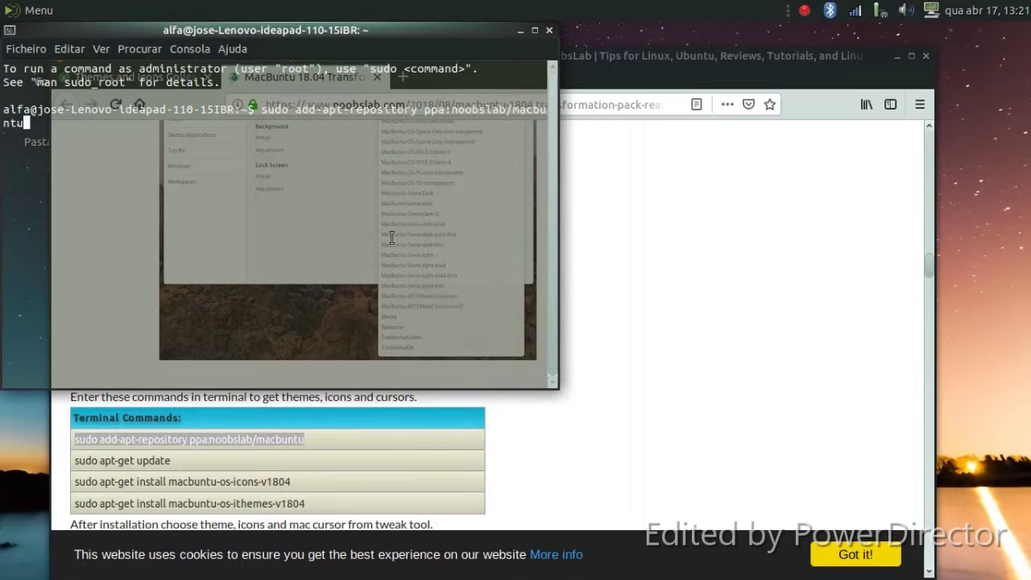
key("Return")
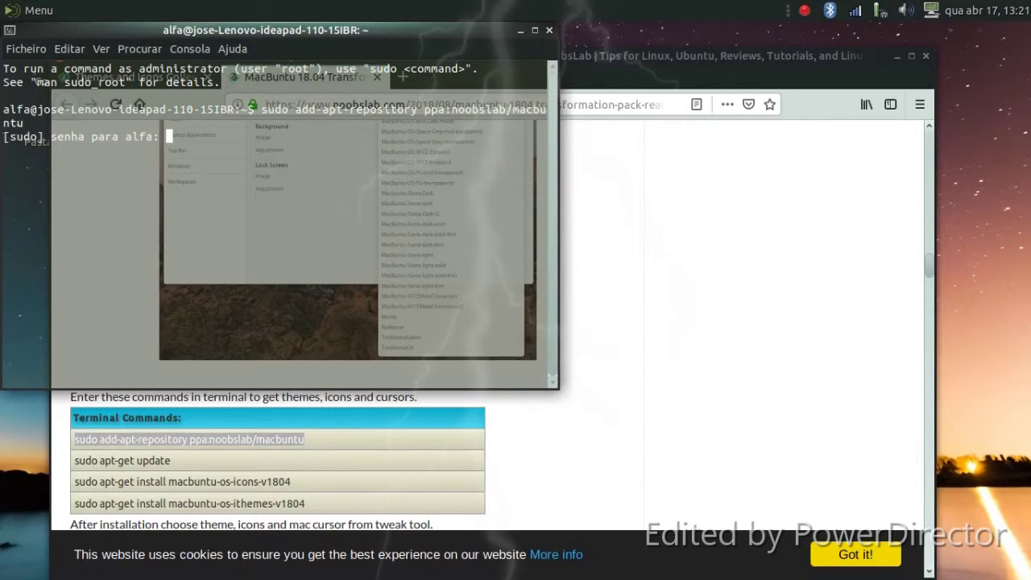
key("Return")
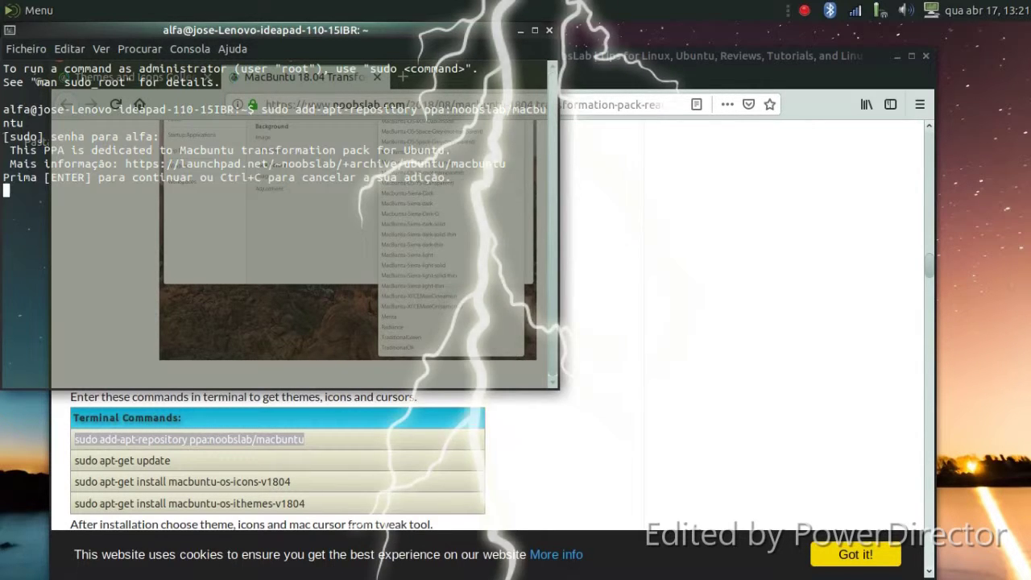
key("Return")
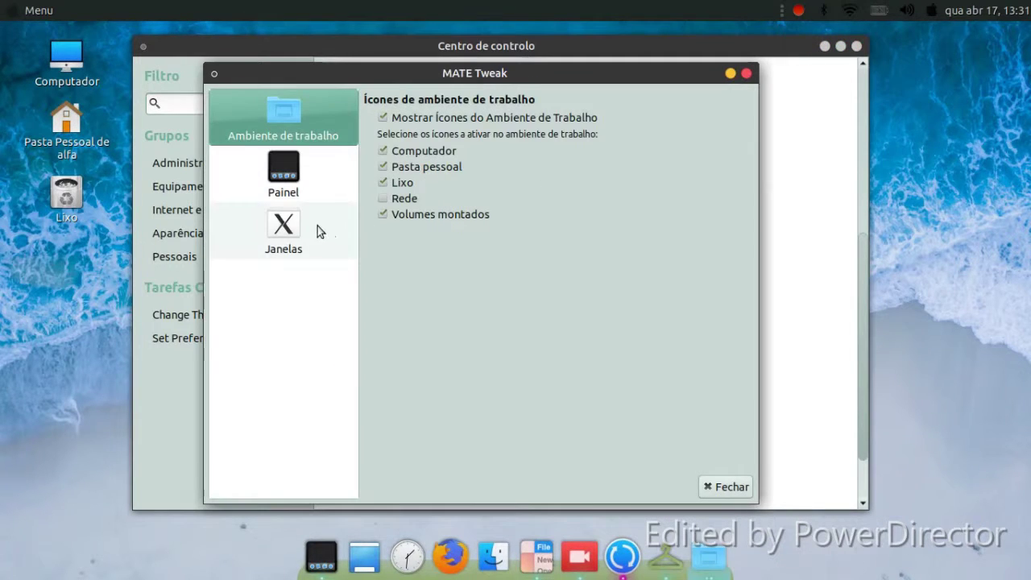
- Try another placement for the window controls in MATE Tweak's Janelas settings and return it to Direita
left_click(299, 232)
left_click(390, 268)
left_click(396, 286)
left_click(407, 267)
left_click(405, 238)
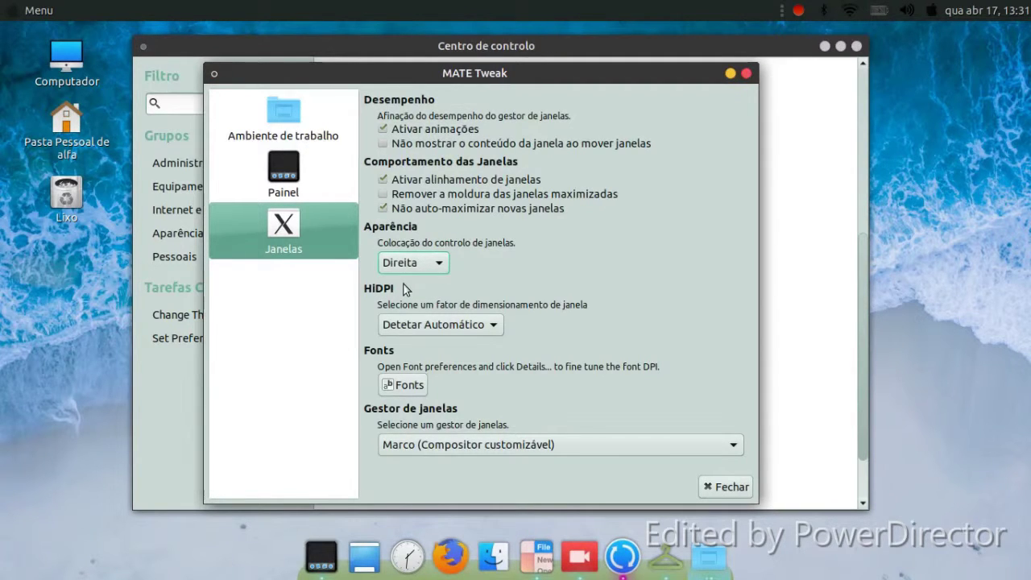
- Change the panel layout to Cupertino, accepting the reset of the current configuration
left_click(313, 187)
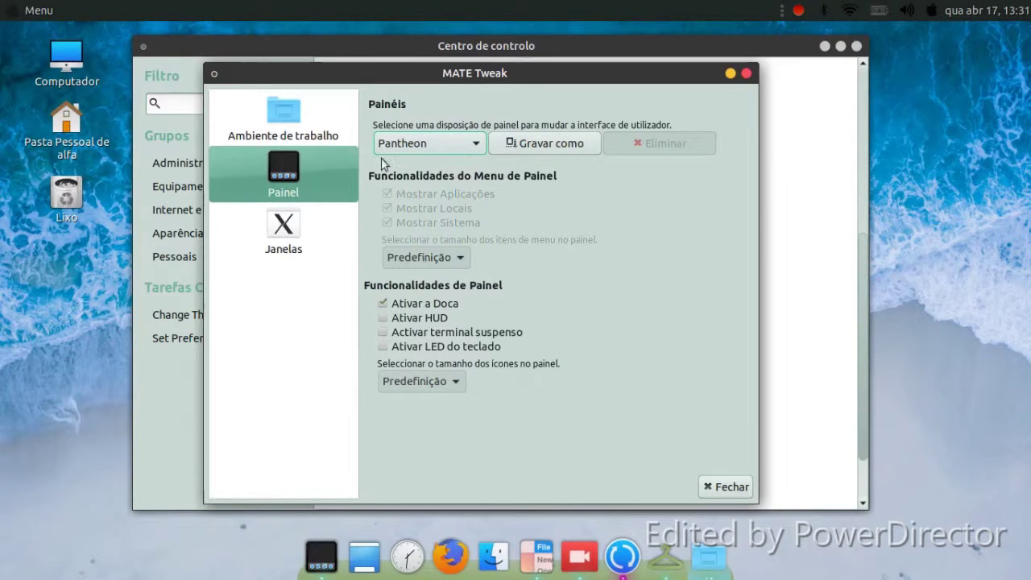
left_click(403, 152)
scroll(400, 153, "down", 1)
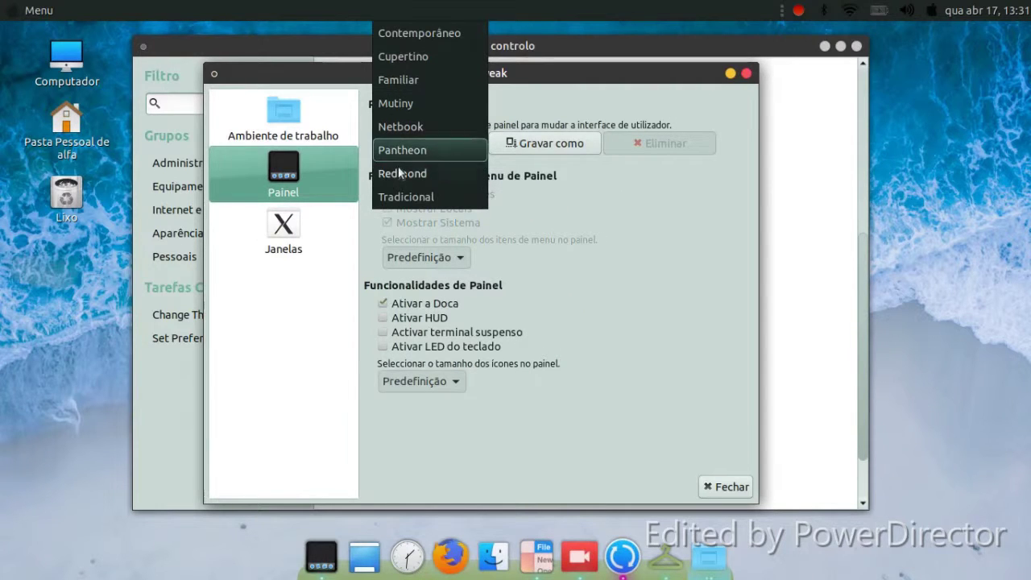
left_click(408, 58)
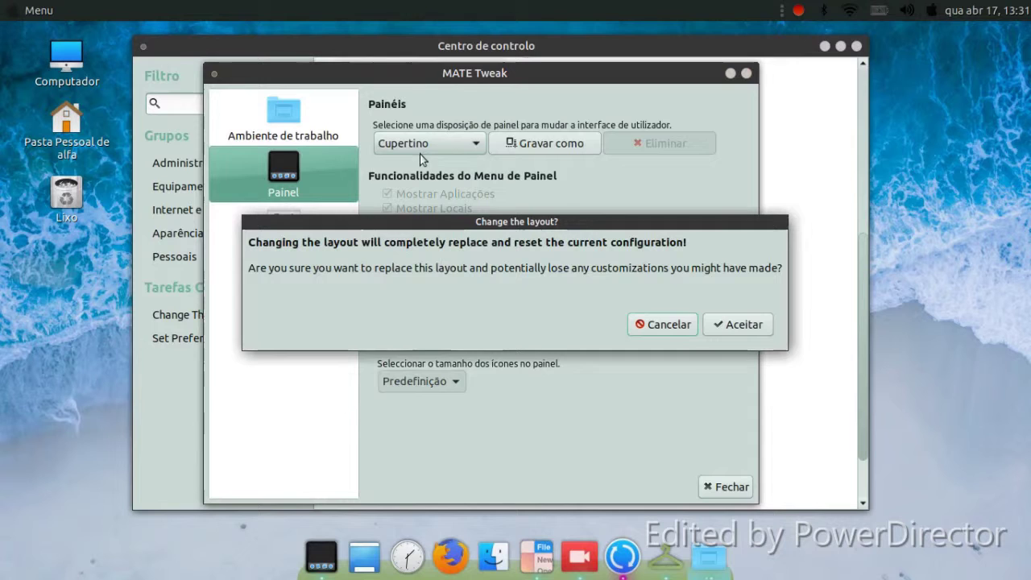
left_click(721, 332)
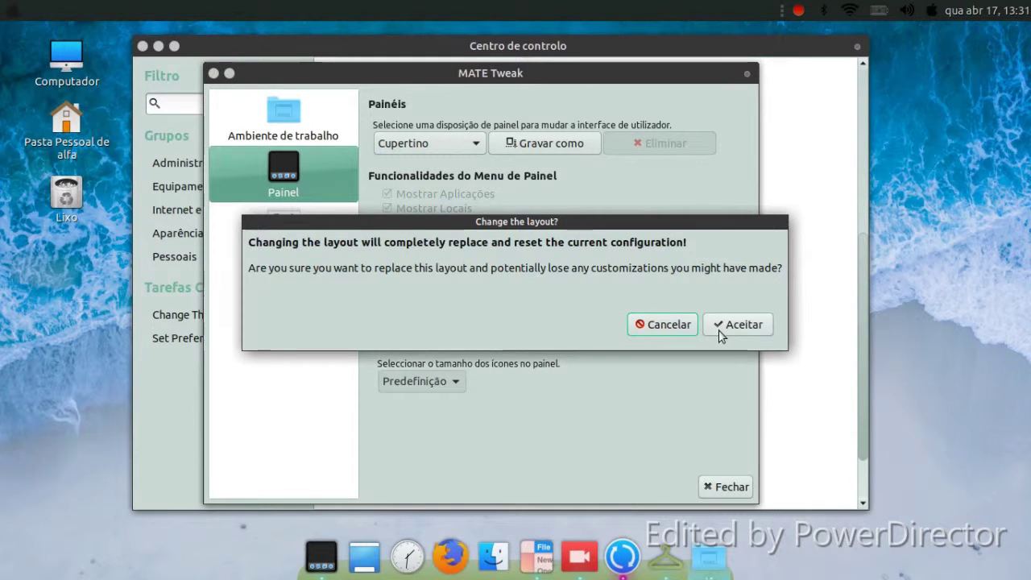
left_click(723, 326)
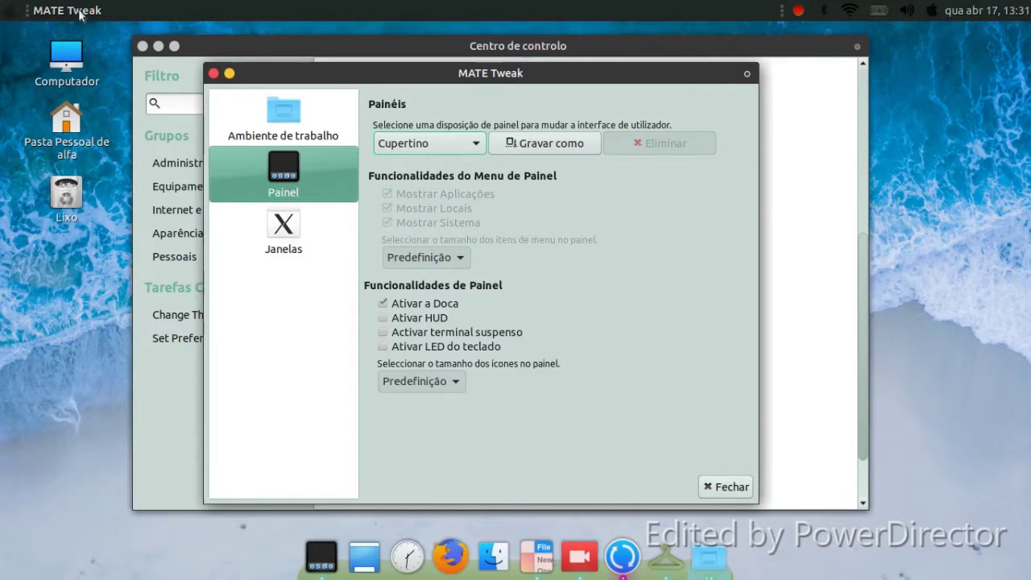
- Browse the Cupertino layout's full-screen application launcher through categories such as Acesso universal, Acessórios and Som e Vídeo, and close it
left_click(40, 10)
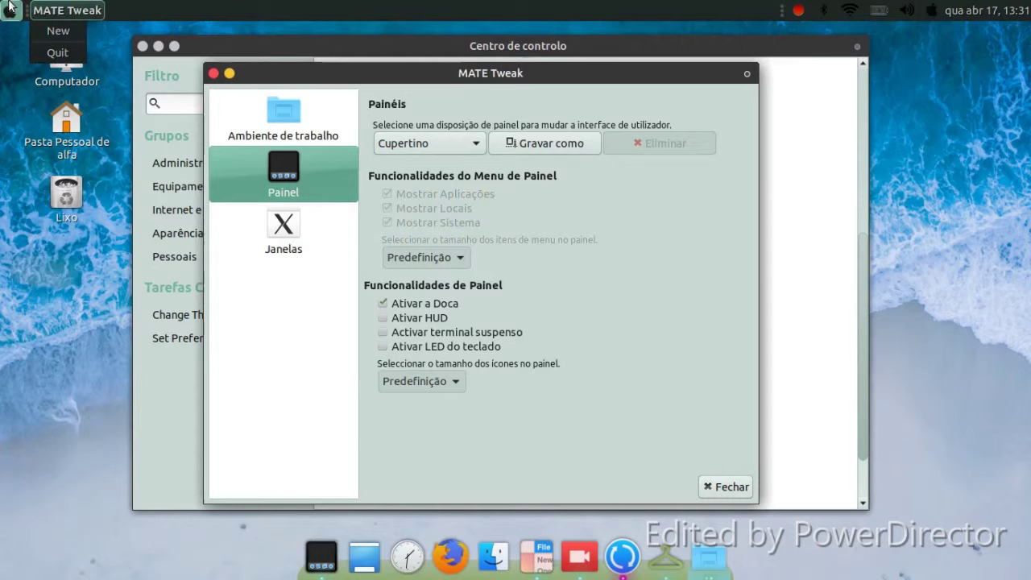
left_click(9, 9)
left_click(10, 9)
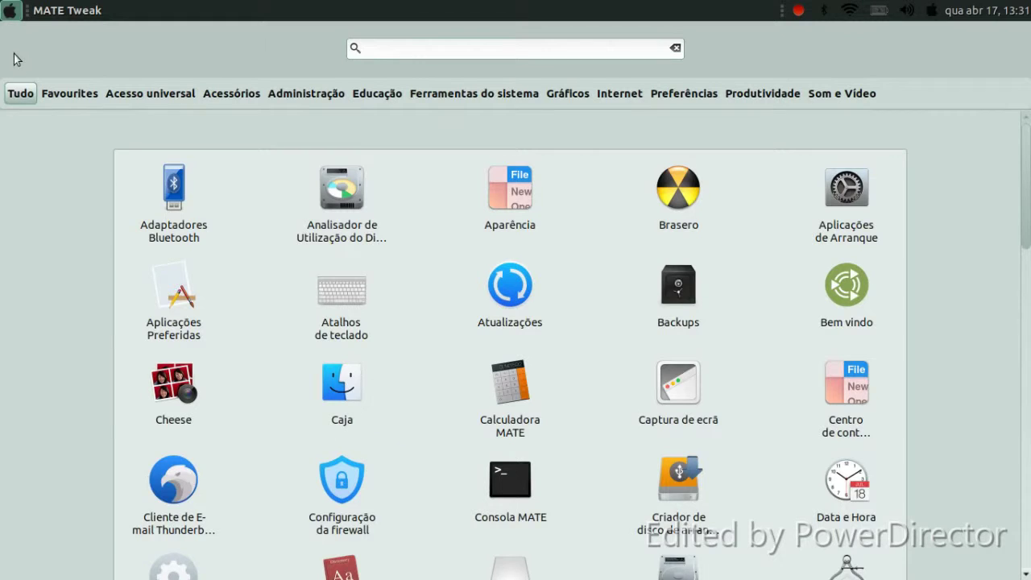
left_click(150, 94)
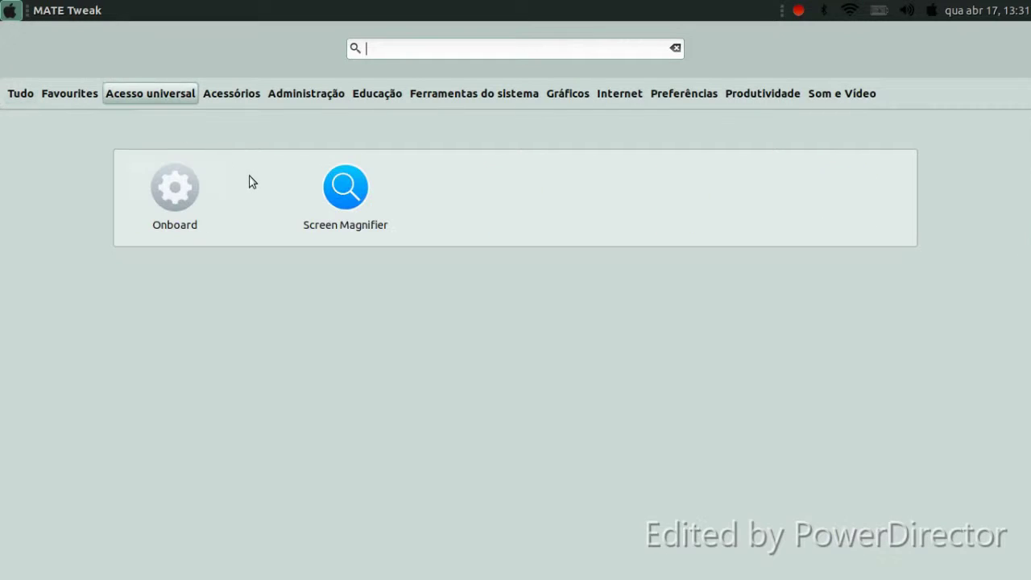
left_click(10, 10)
left_click(10, 10)
left_click(176, 93)
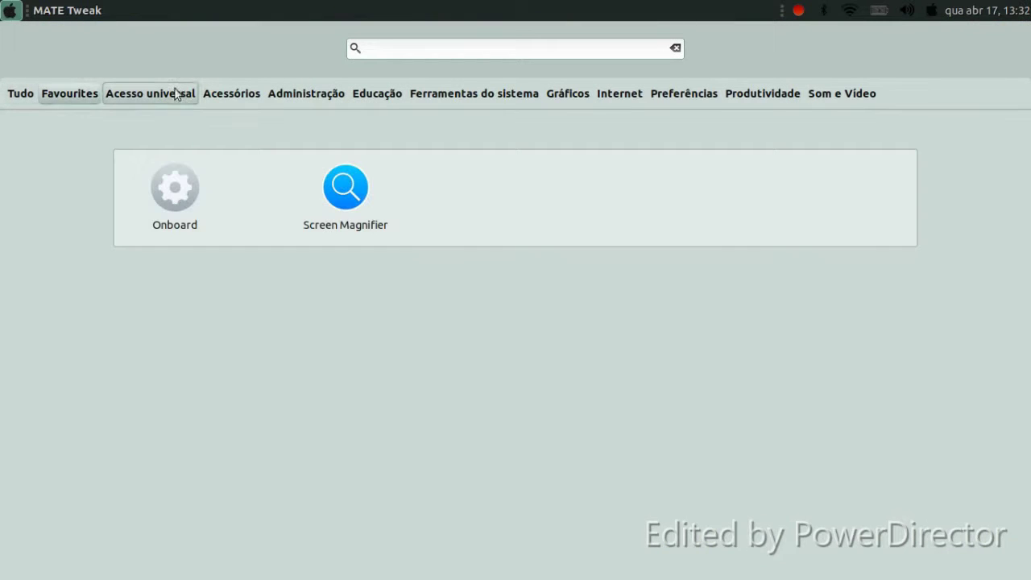
left_click(216, 94)
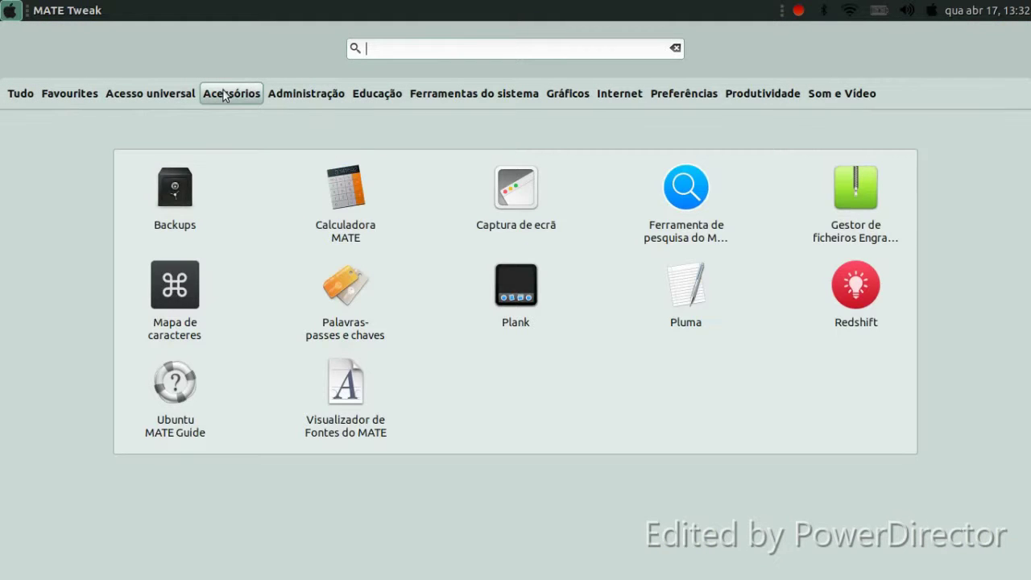
left_click(326, 100)
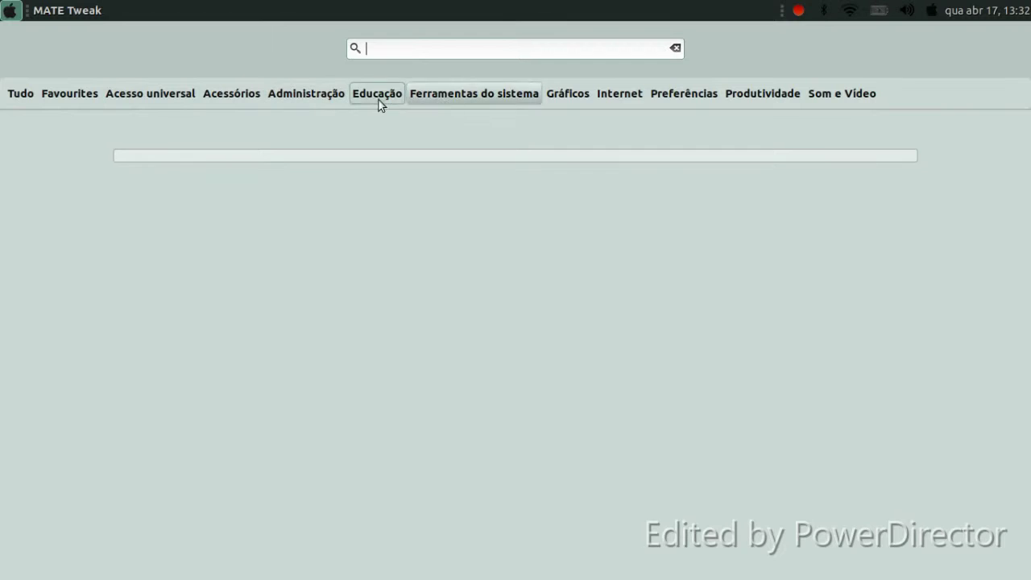
mouse_move(625, 101)
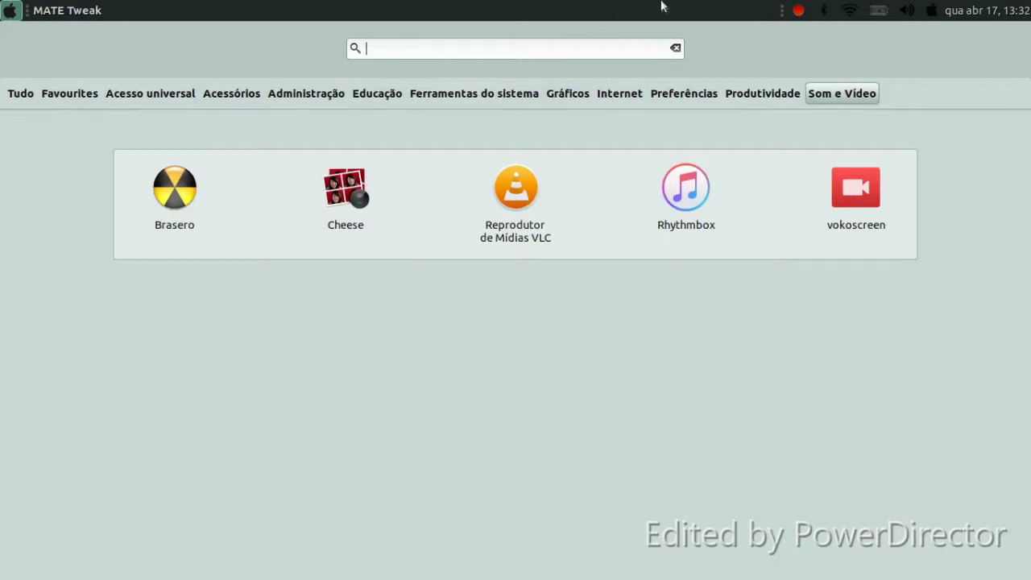
left_click(36, 15)
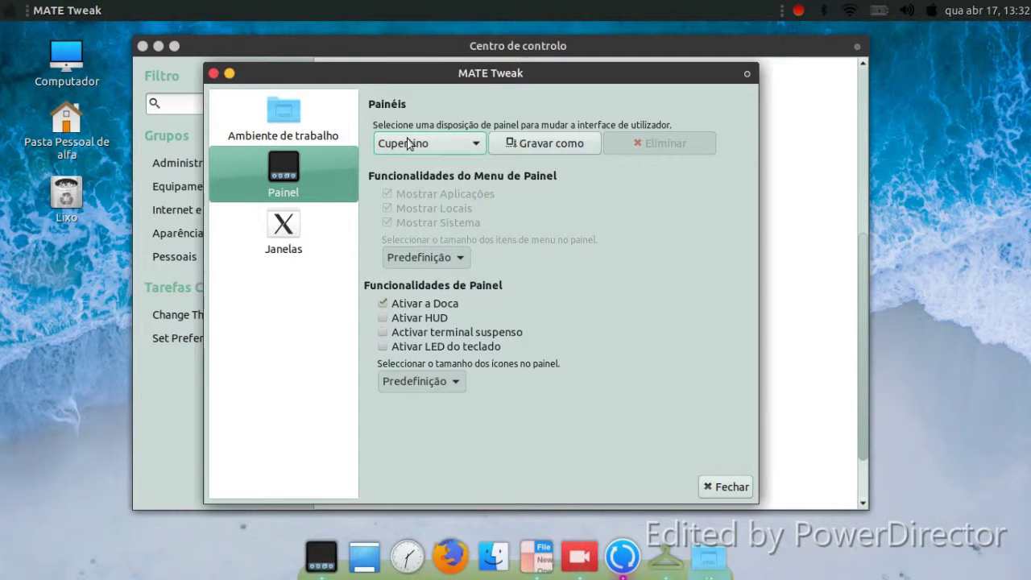
- Change the panel layout to Contemporâneo, accepting the configuration reset, and look through its main menu
left_click(446, 151)
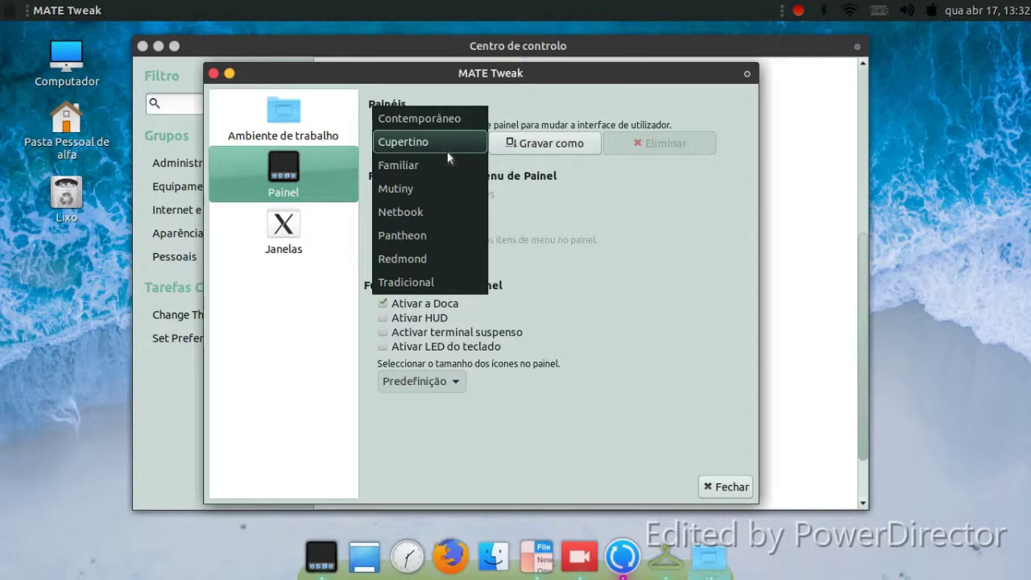
left_click(440, 117)
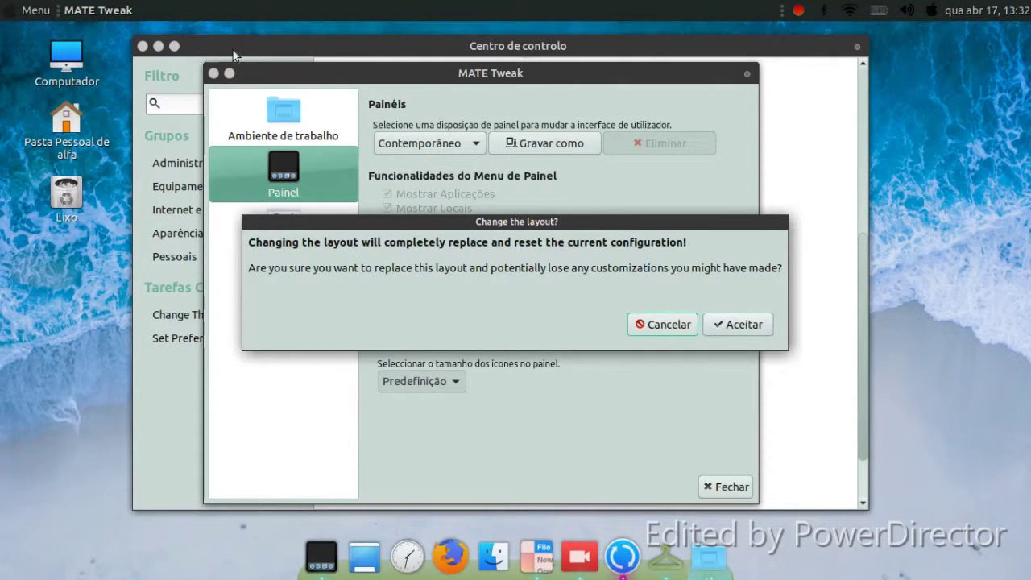
left_click(741, 324)
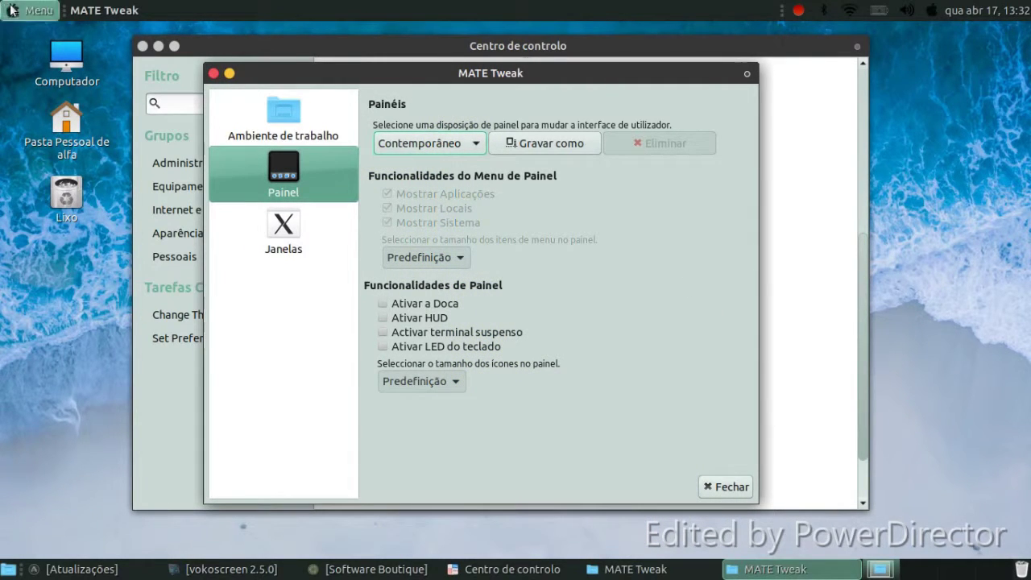
left_click(32, 11)
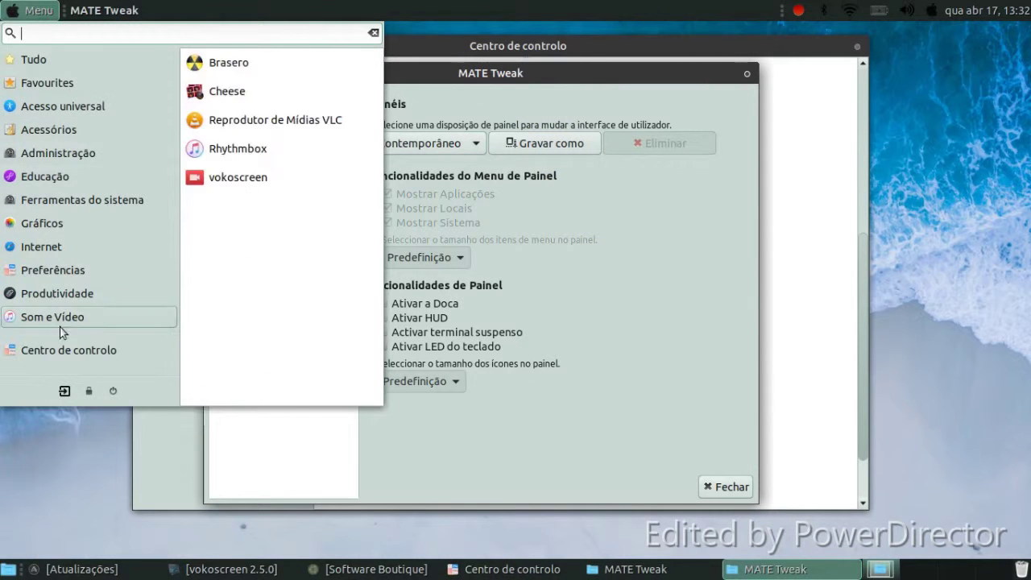
left_click(621, 309)
- Change the panel layout to Tradicional, accepting the configuration reset, and open its Aplicações menu
left_click(462, 145)
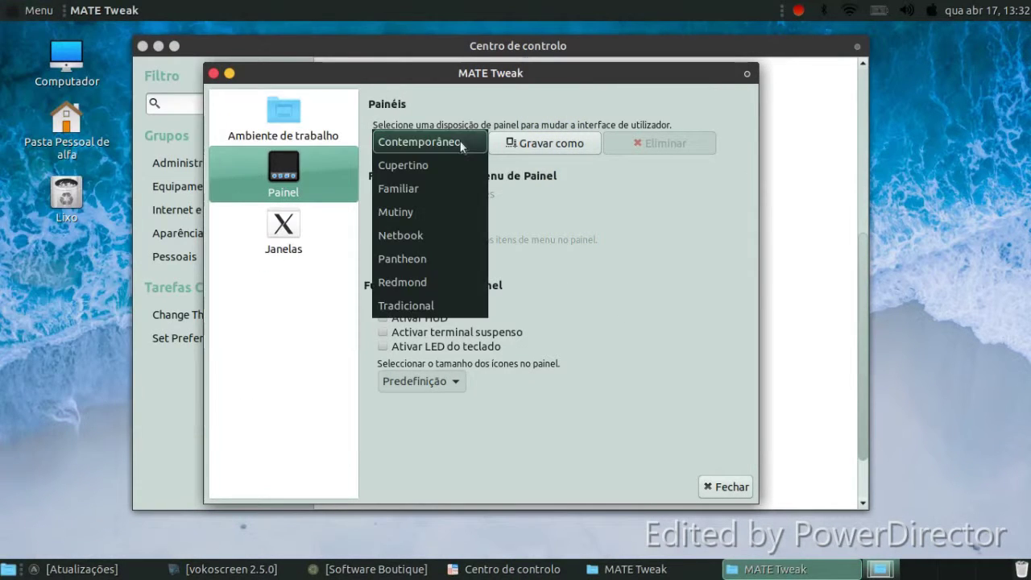
left_click(439, 306)
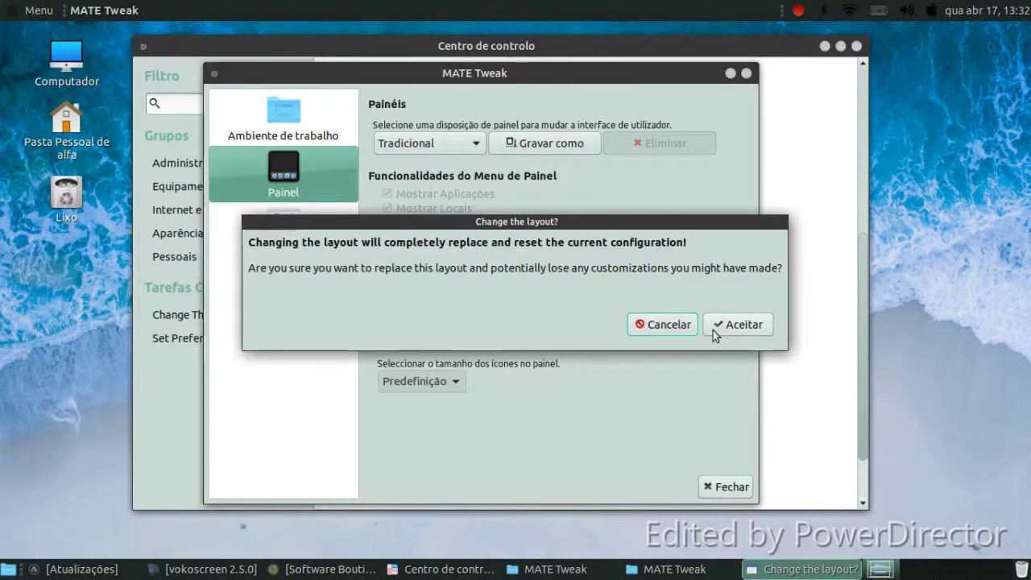
left_click(630, 327)
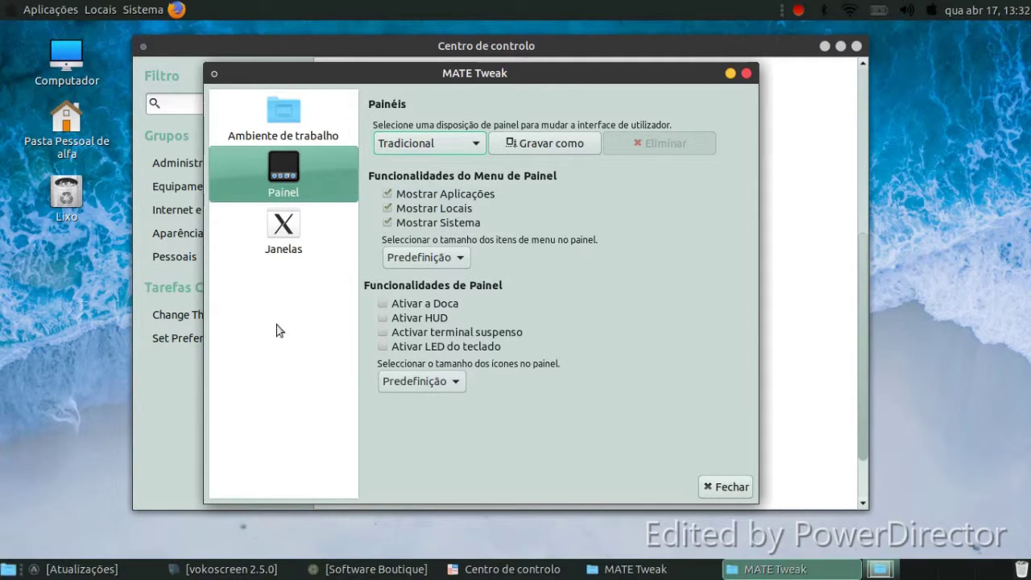
left_click(14, 5)
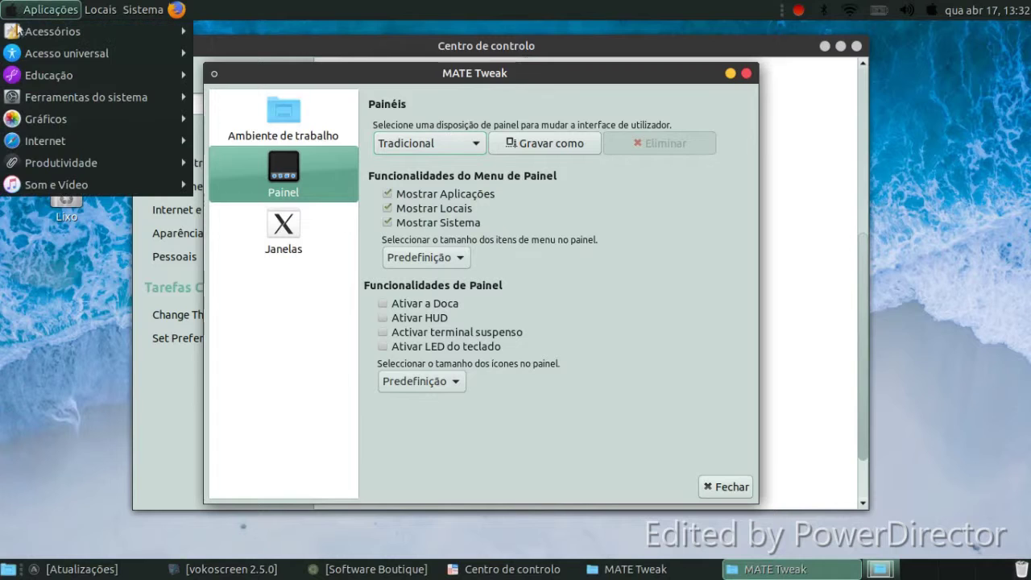
- Look through the Locais and Sistema menus of the Tradicional layout
left_click(100, 10)
left_click(143, 10)
left_click(216, 392)
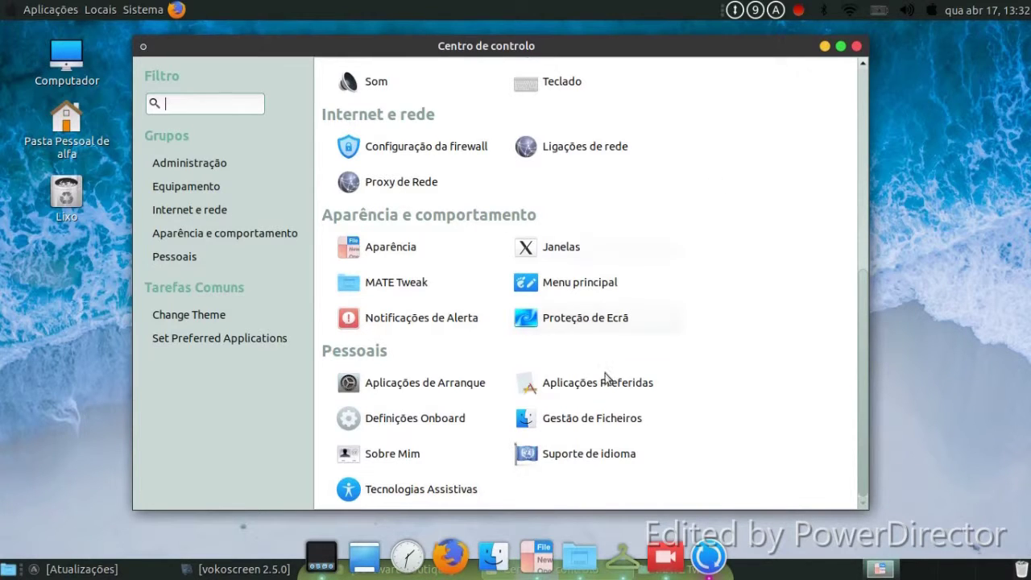
- Close the Centro de controlo, both Welcome windows and the remaining MATE Tweak window
scroll(634, 263, "up", 5)
scroll(663, 244, "up", 5)
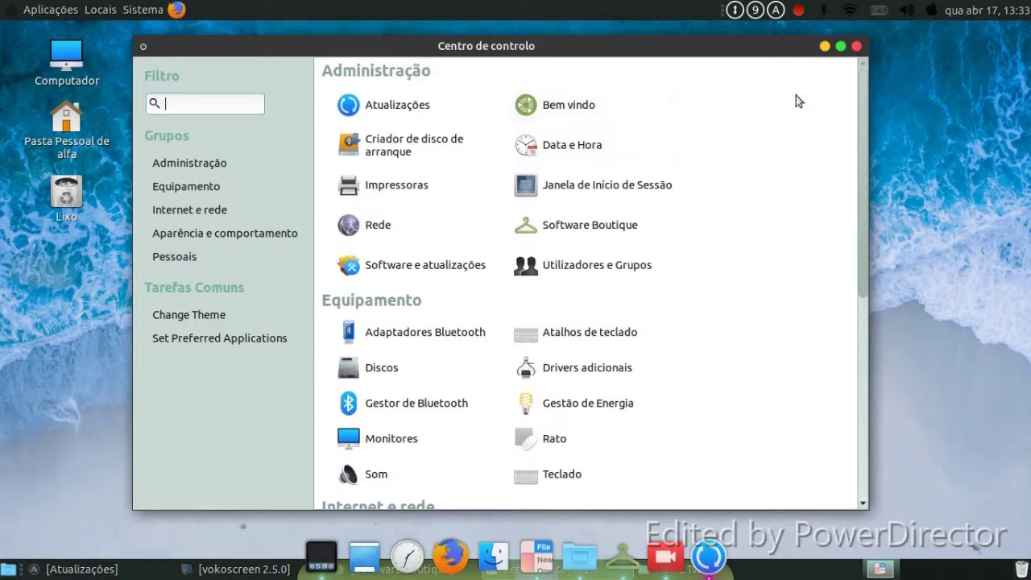
left_click(857, 46)
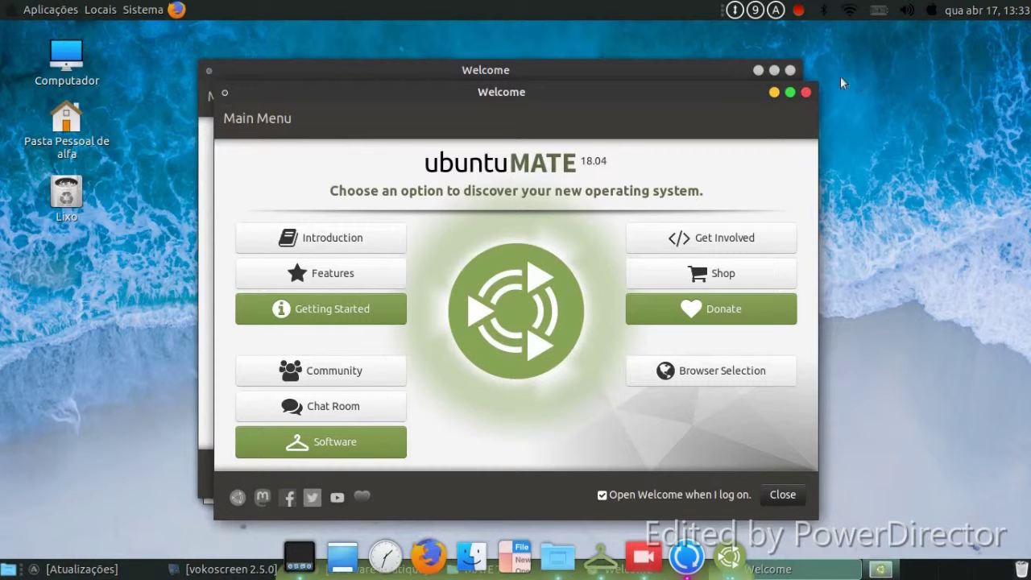
left_click(806, 92)
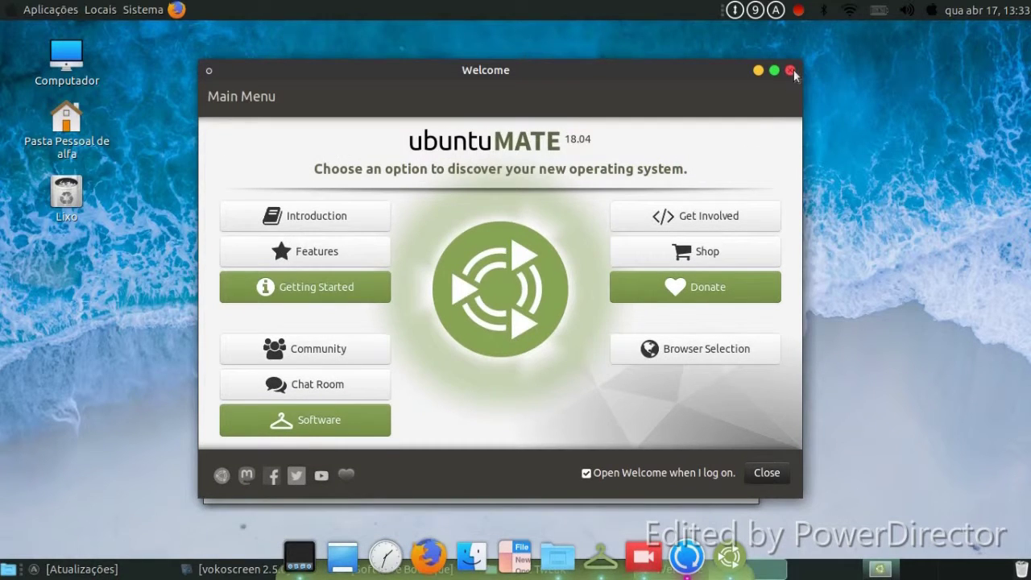
left_click(791, 70)
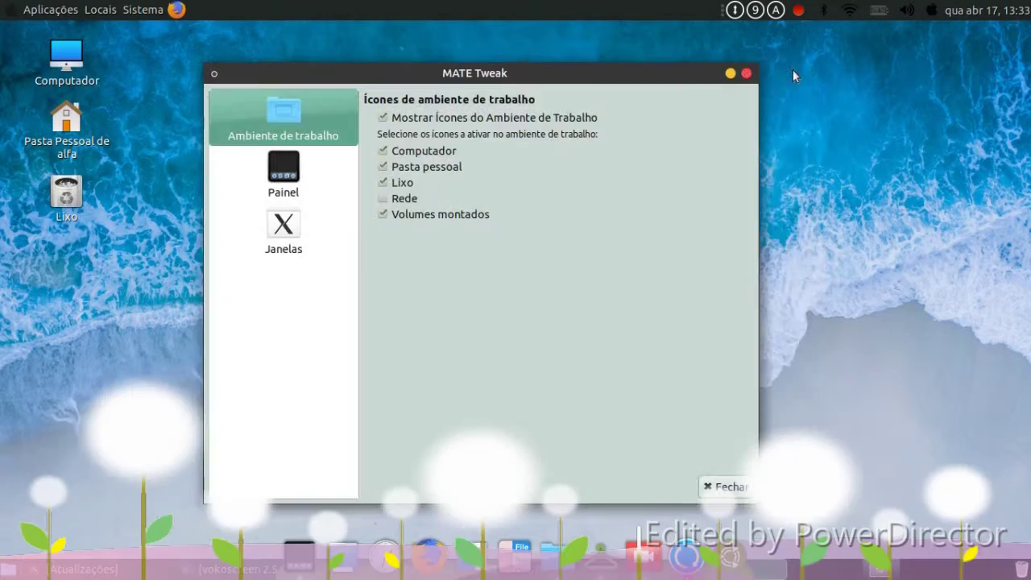
left_click(745, 75)
- Change the desktop background to the misty mountain picture and close the appearance preferences
right_click(538, 75)
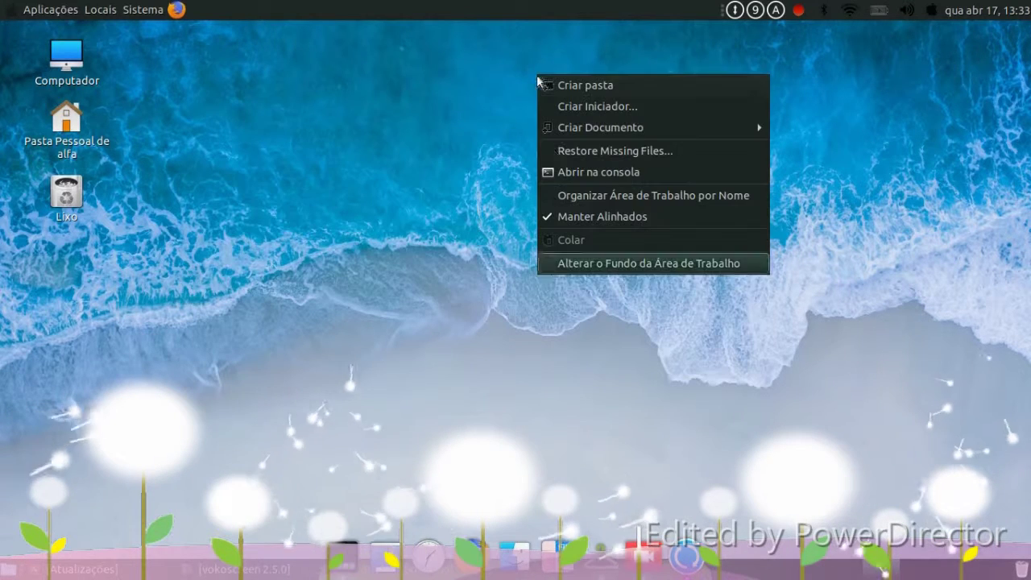
left_click(563, 264)
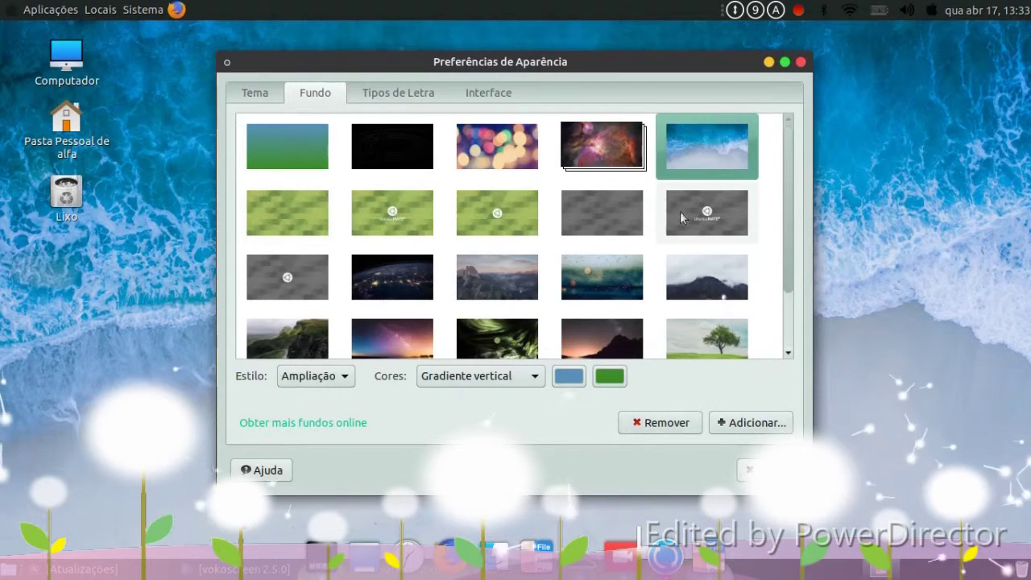
left_click(727, 216)
left_click(696, 295)
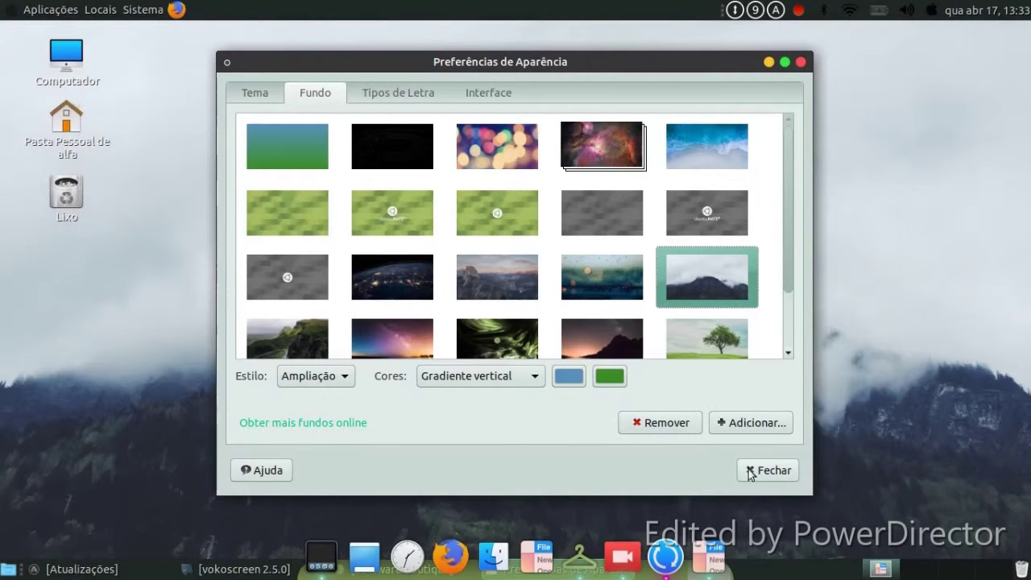
left_click(768, 470)
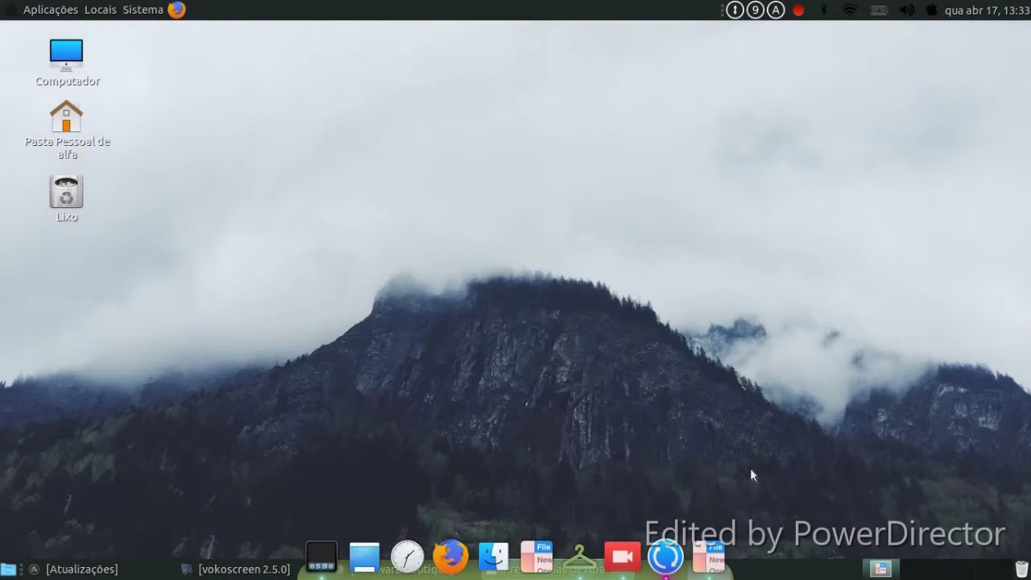
- Look through the panel's Aplicações, Locais and Sistema menus, including the Administração and Preferências submenus
left_click(6, 9)
key("Escape")
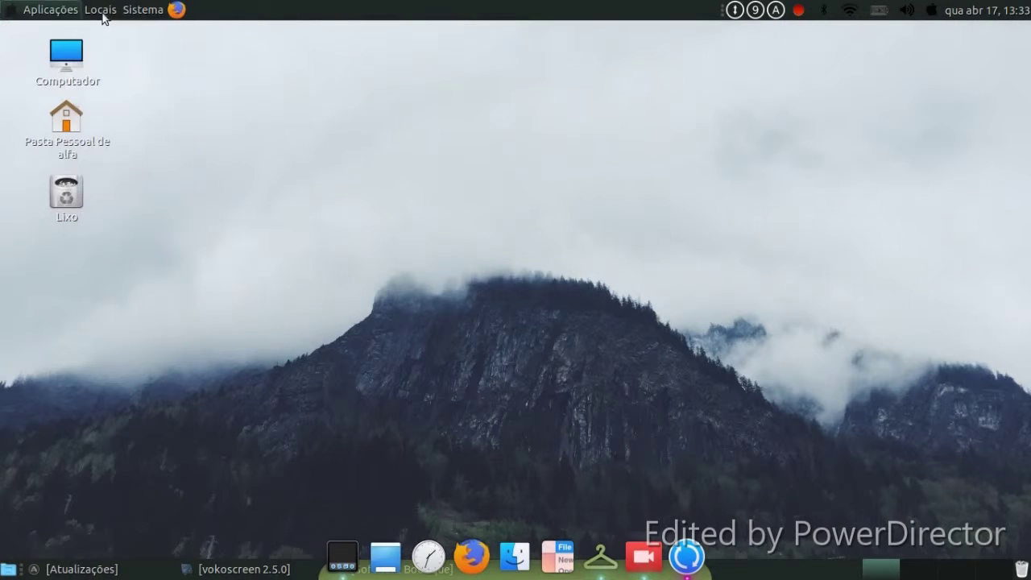
left_click(102, 10)
mouse_move(143, 9)
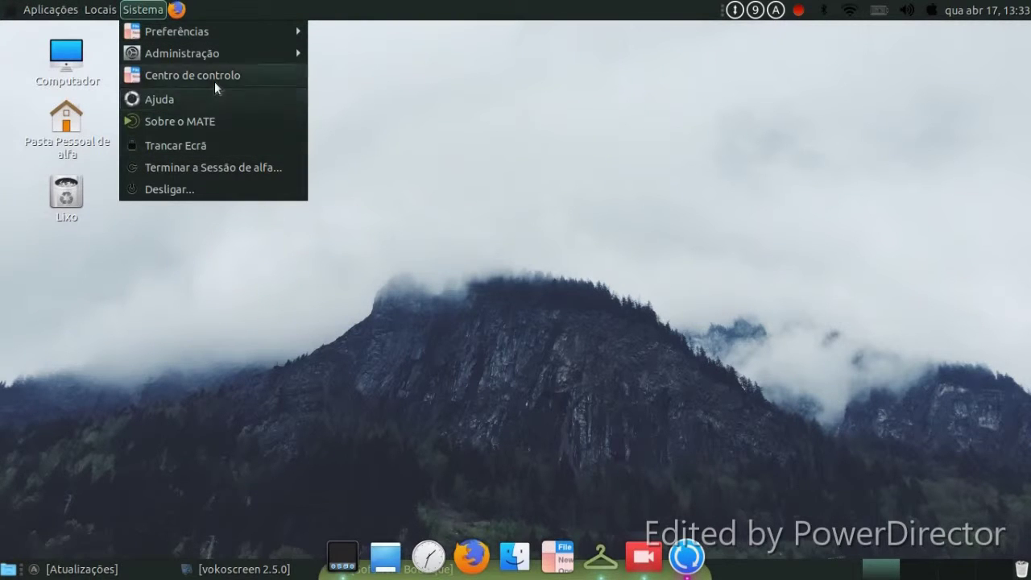
mouse_move(214, 60)
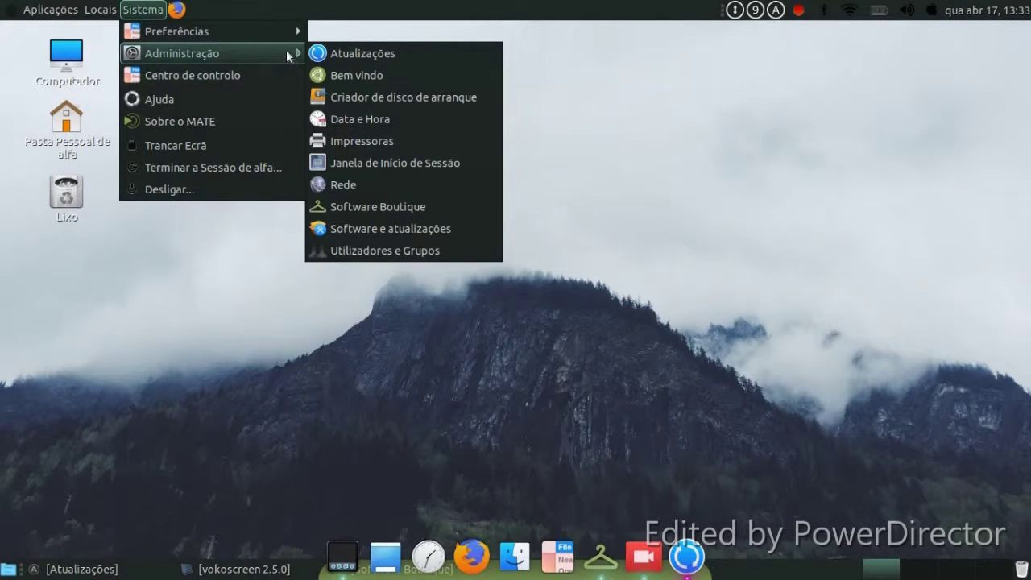
mouse_move(280, 35)
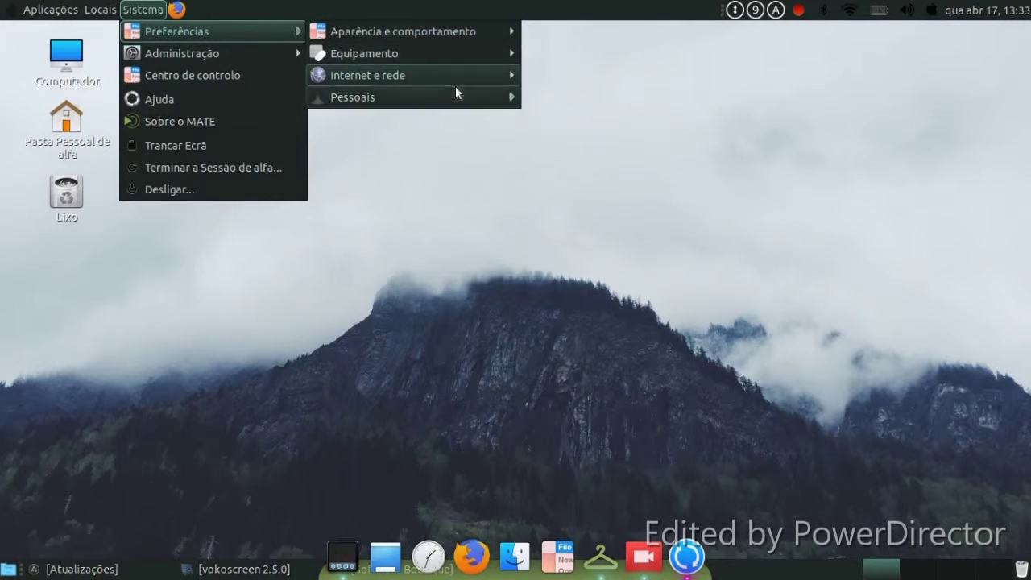
left_click(125, 314)
- Open the home folder from the desktop, make its window wider and shorter, and close it
left_click(83, 135)
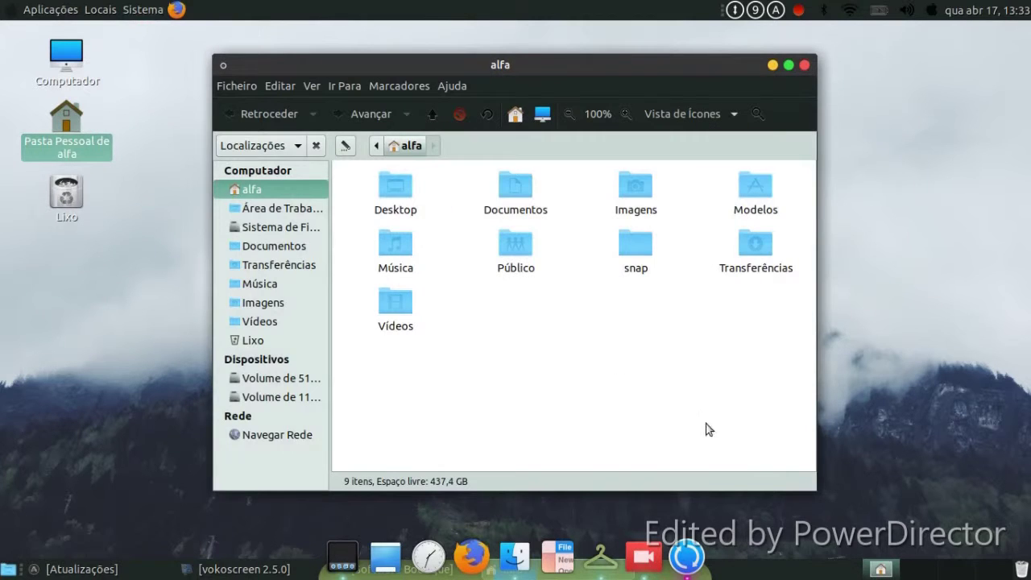
left_click(810, 495)
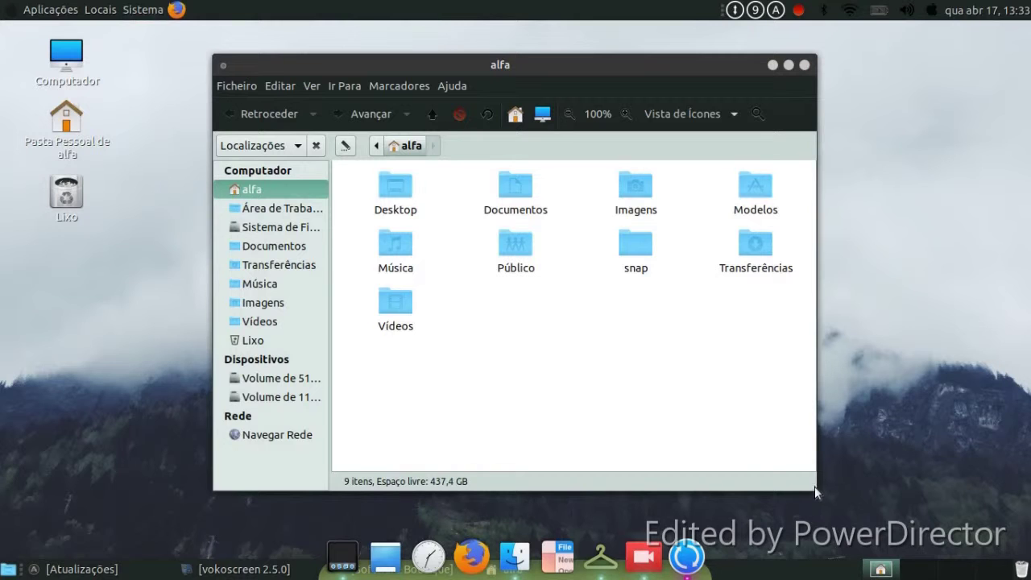
left_click_drag(814, 490, 906, 446)
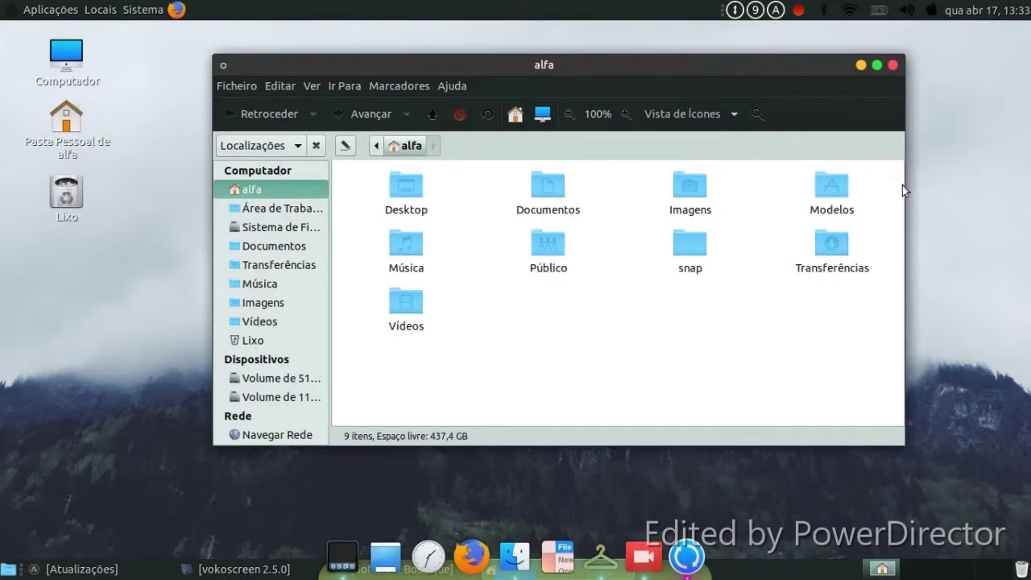
left_click(893, 65)
- Open the Centro de controlo, try to open the Janela de Início de Sessão settings and cancel the authentication request
left_click(27, 7)
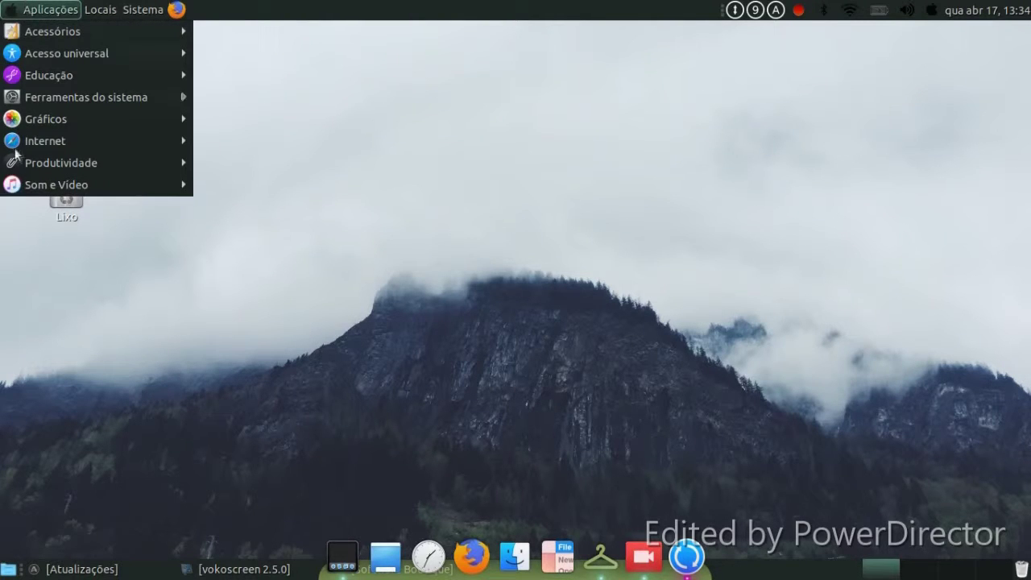
mouse_move(145, 10)
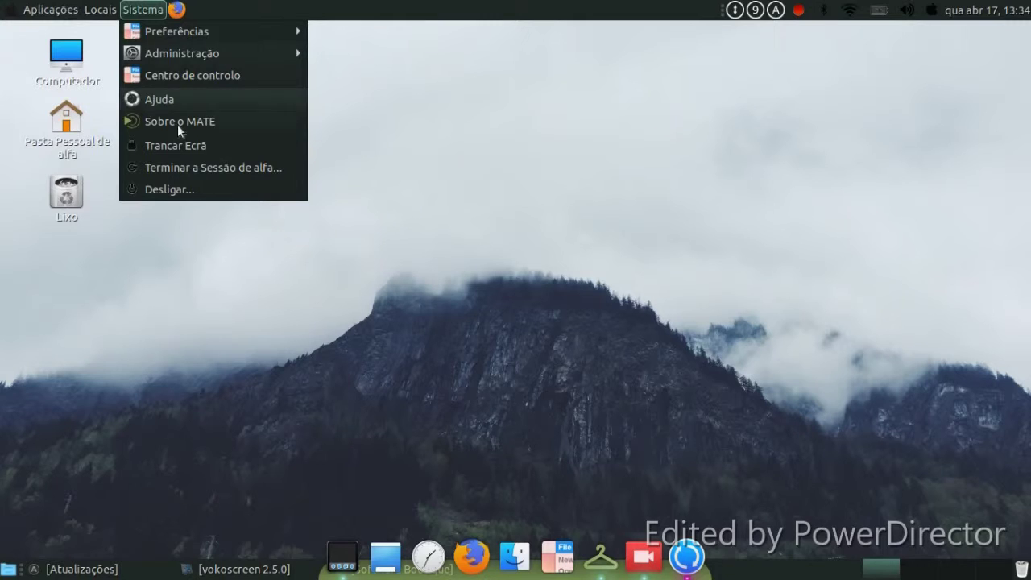
left_click(191, 74)
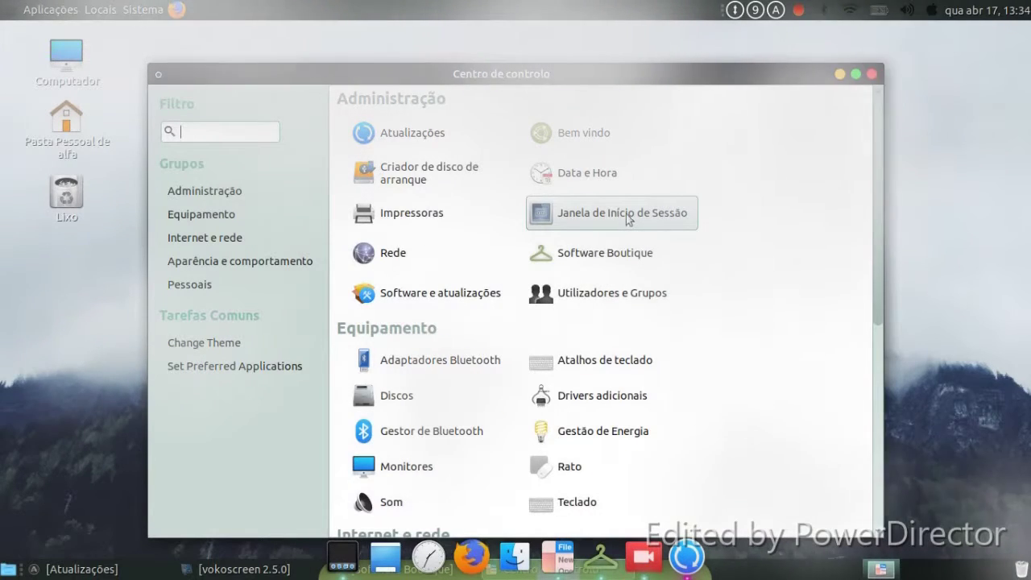
left_click(627, 215)
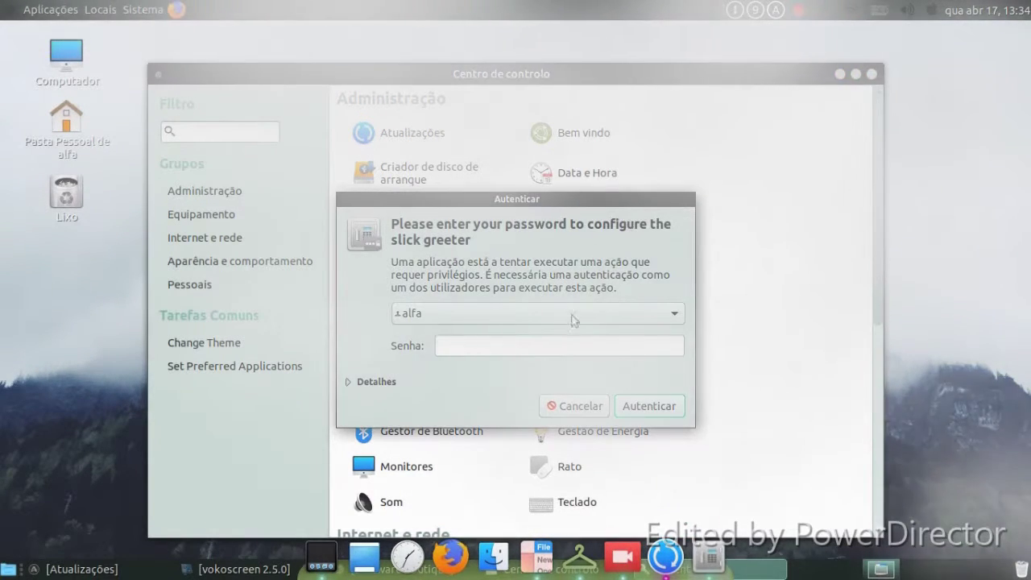
left_click(573, 405)
- Open MATE Tweak's Painel settings from the Centro de controlo and change the panel layout to Netbook
scroll(734, 342, "down", 1)
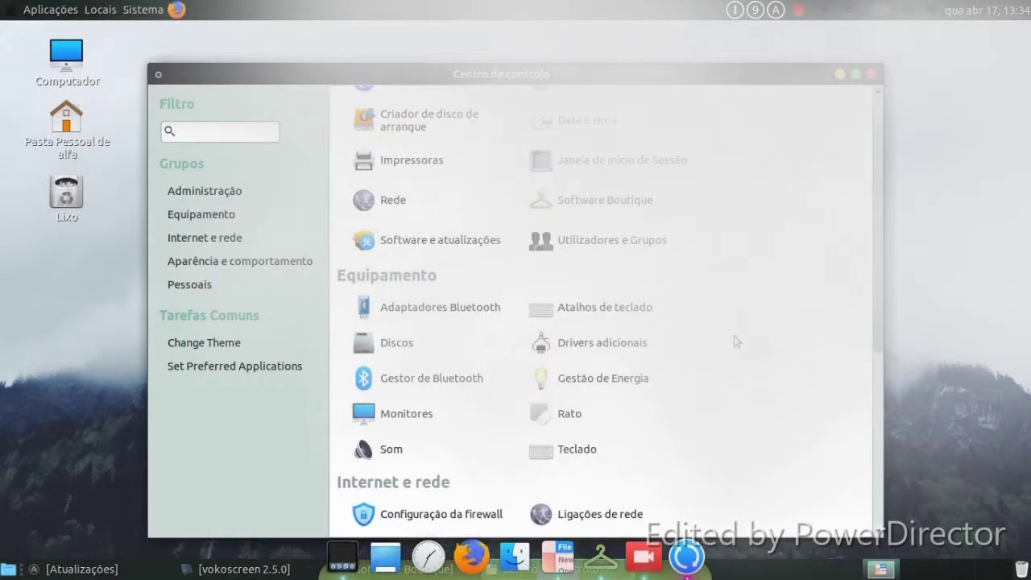
scroll(734, 335, "down", 4)
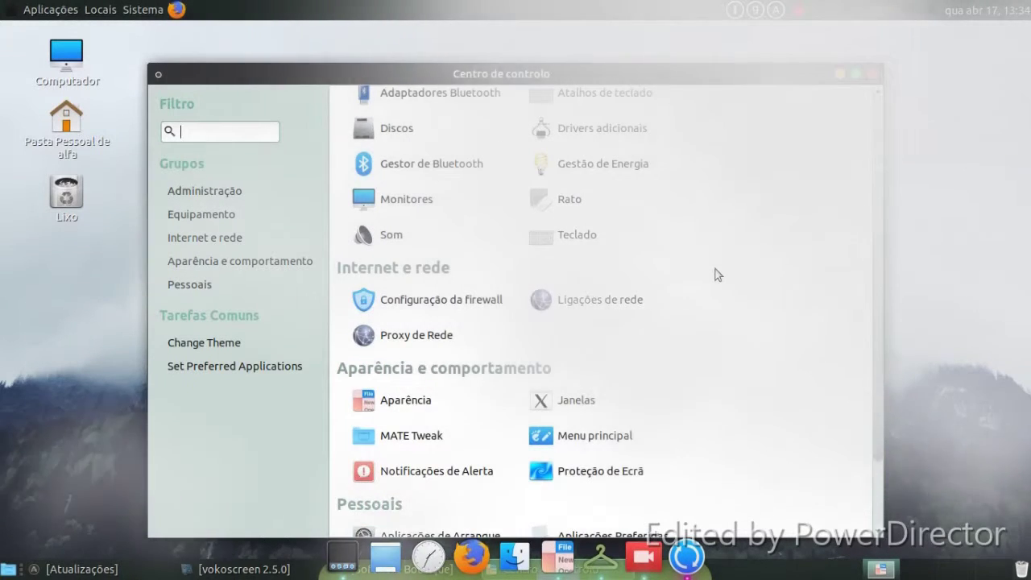
scroll(717, 282, "down", 2)
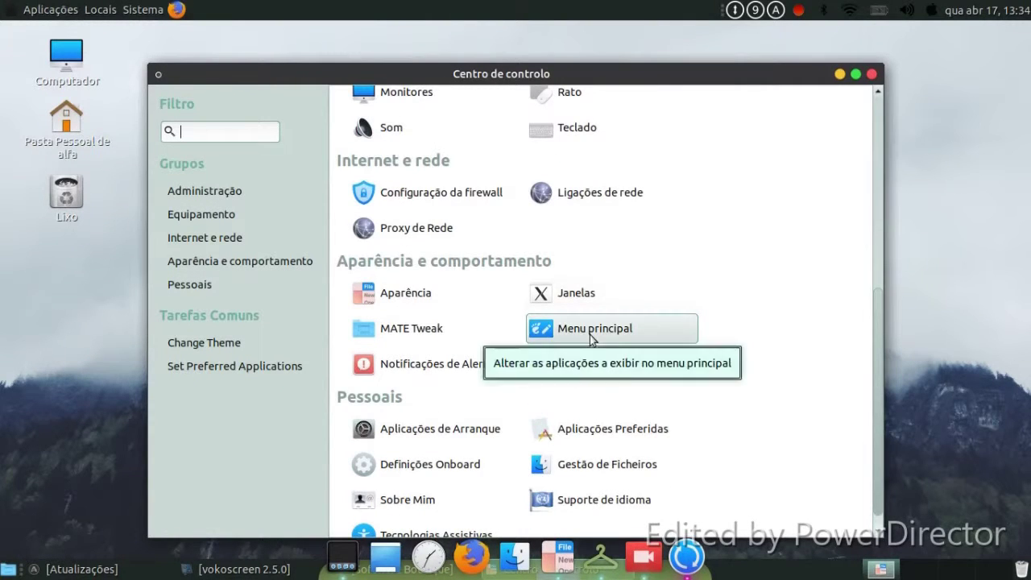
left_click(412, 328)
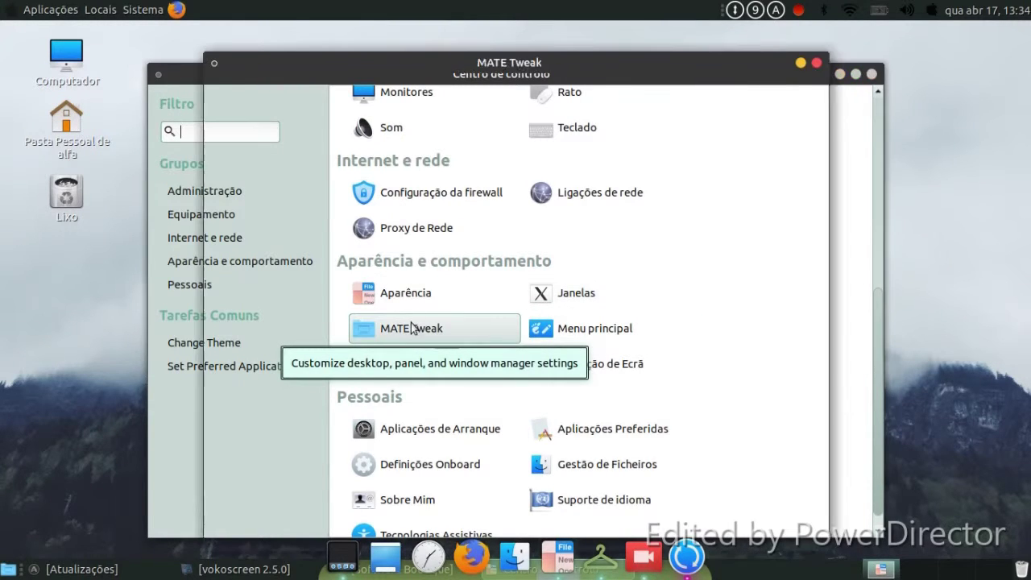
left_click(282, 165)
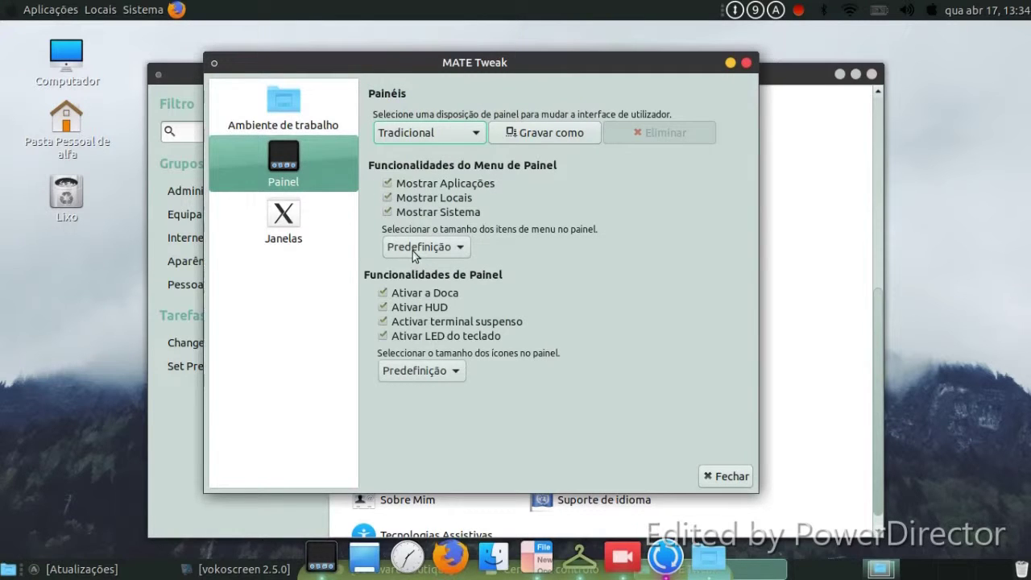
left_click(412, 139)
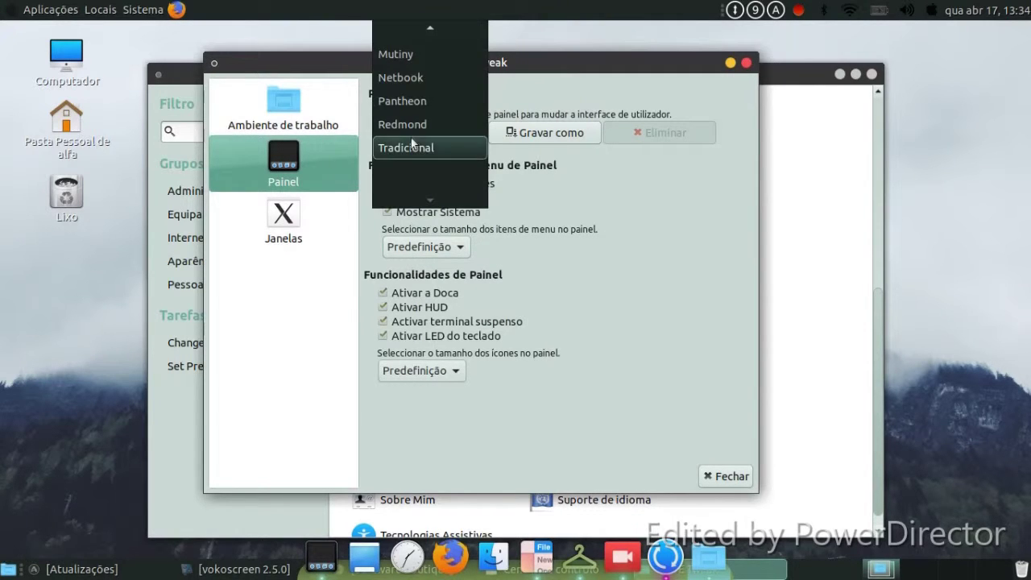
left_click(401, 77)
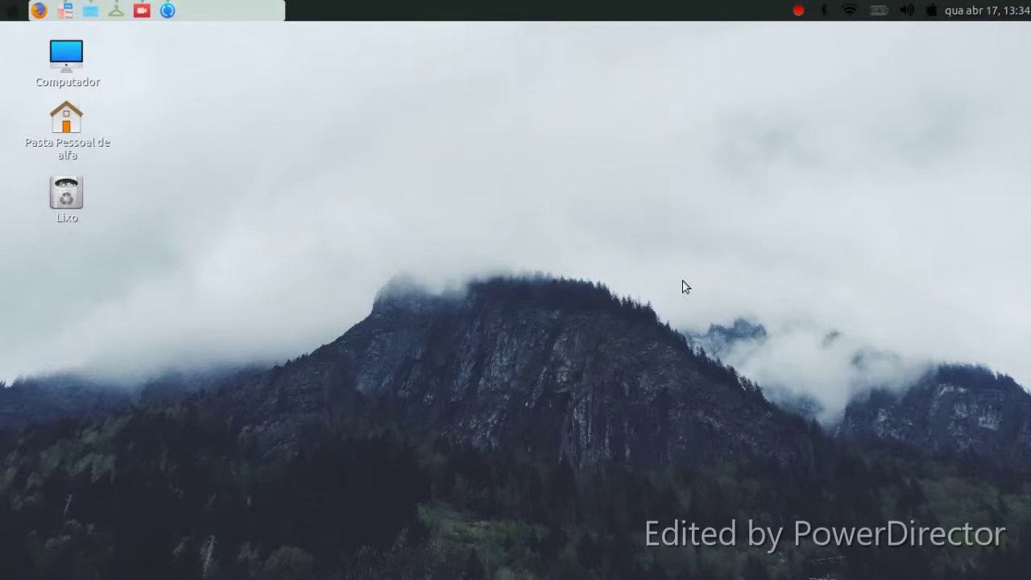
- Open the Netbook layout's main menu, go to the Centro de controlo from it and reopen MATE Tweak
left_click(10, 10)
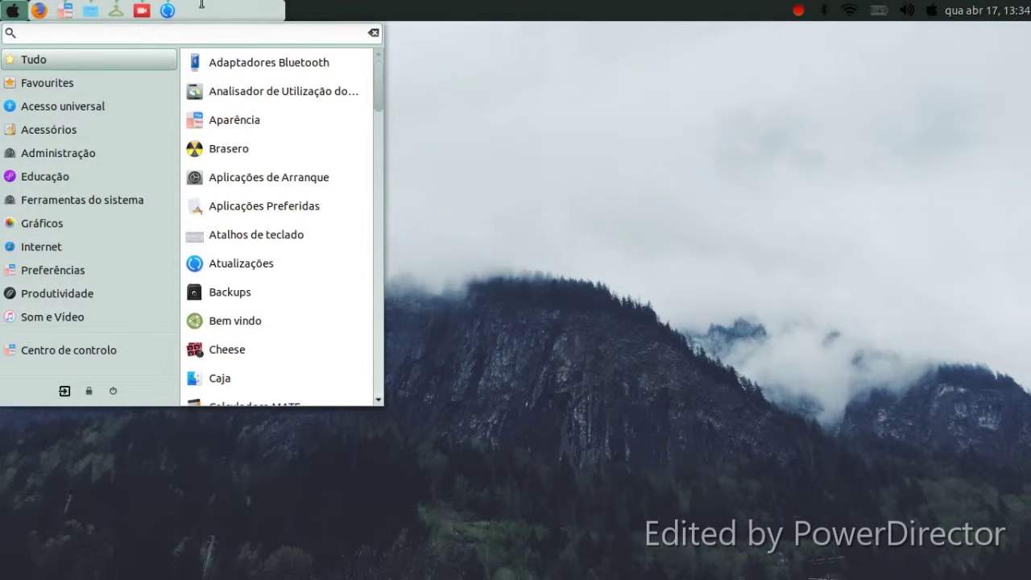
left_click(54, 351)
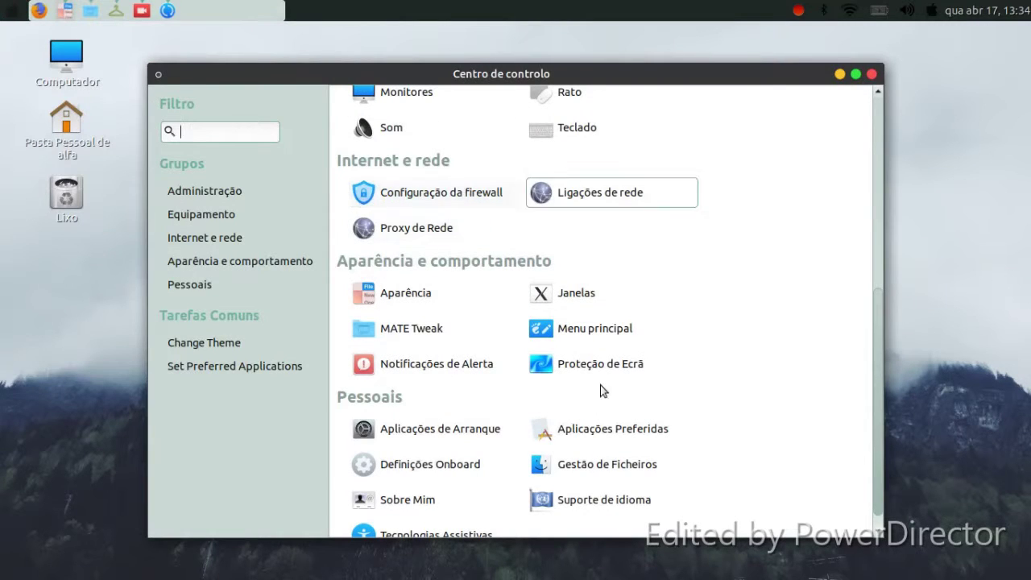
left_click(431, 340)
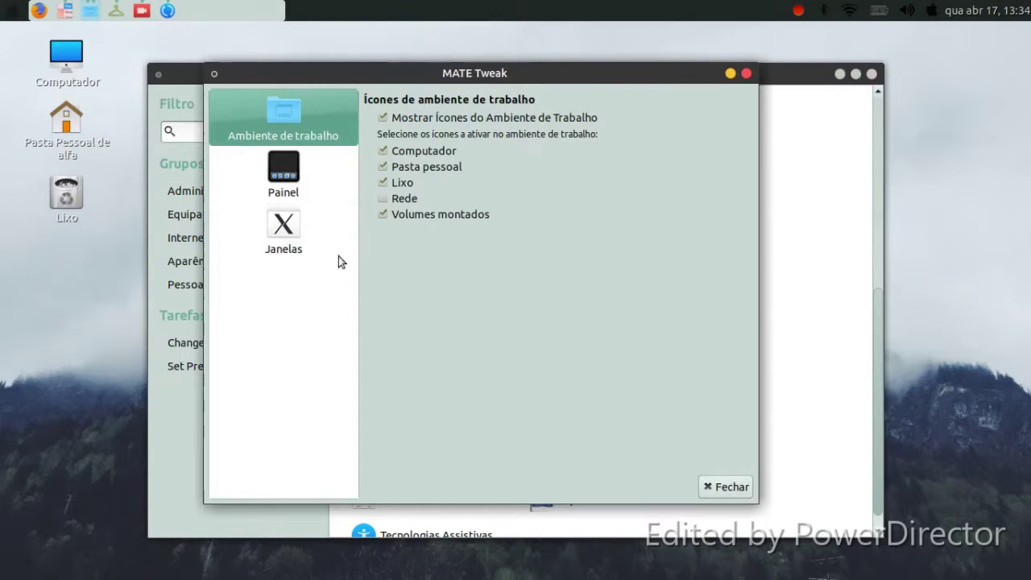
- Change the panel layout to Mutiny in MATE Tweak's Painel settings, accepting the reset of the current configuration
left_click(307, 236)
left_click(300, 183)
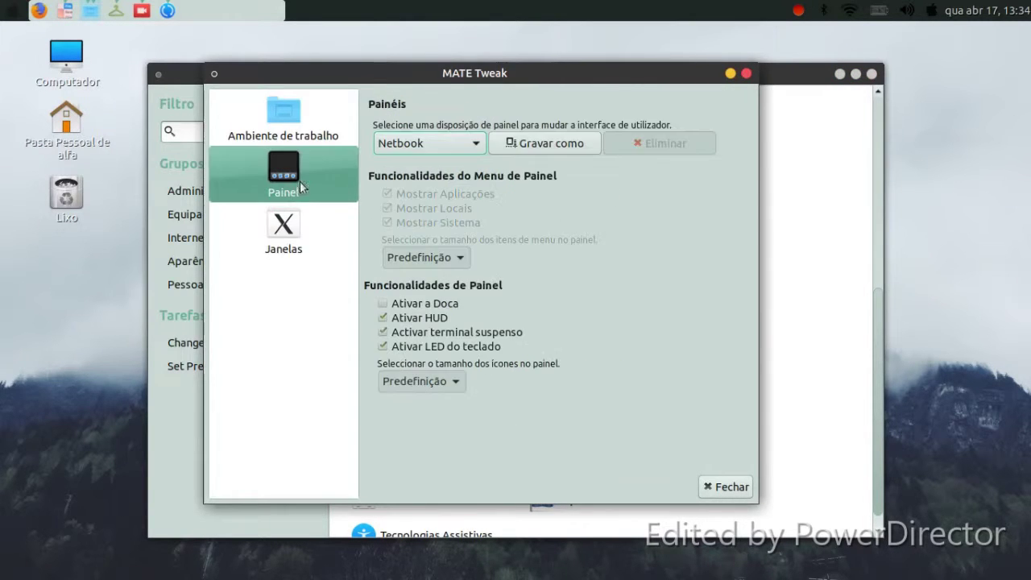
left_click(414, 143)
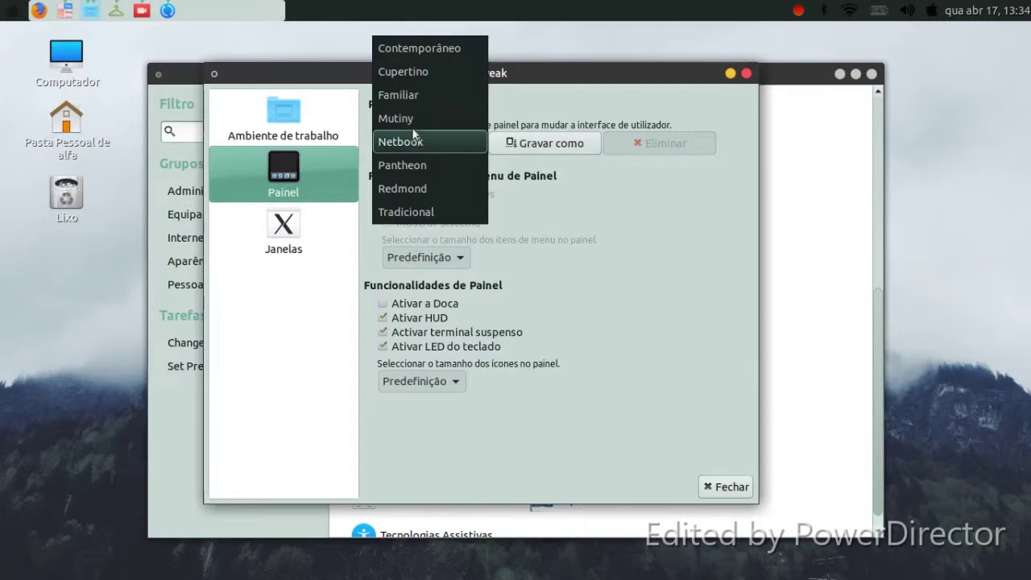
left_click(411, 121)
left_click(727, 330)
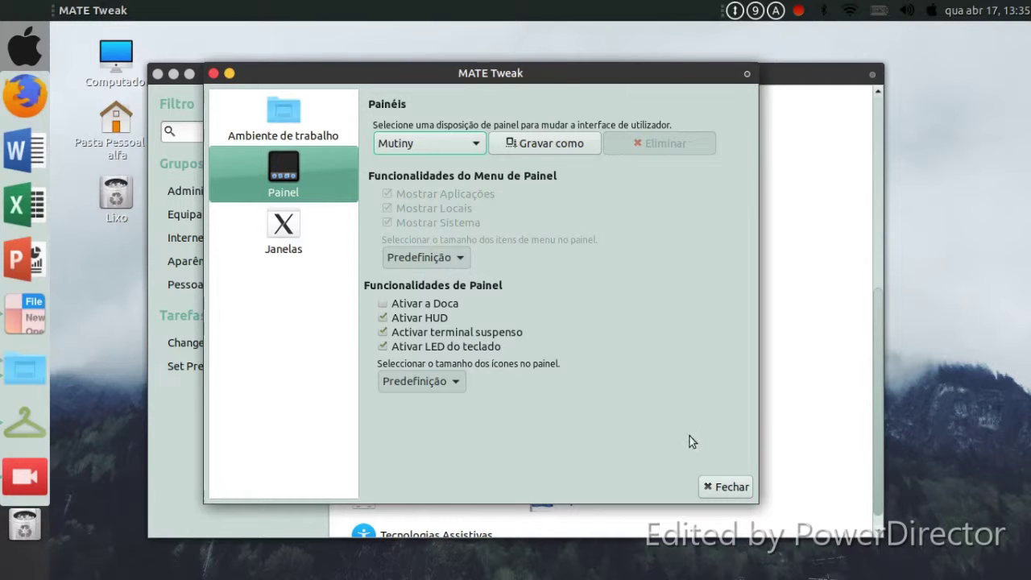
- Close MATE Tweak and move the Centro de controlo window further away from the vertical dock
left_click(731, 487)
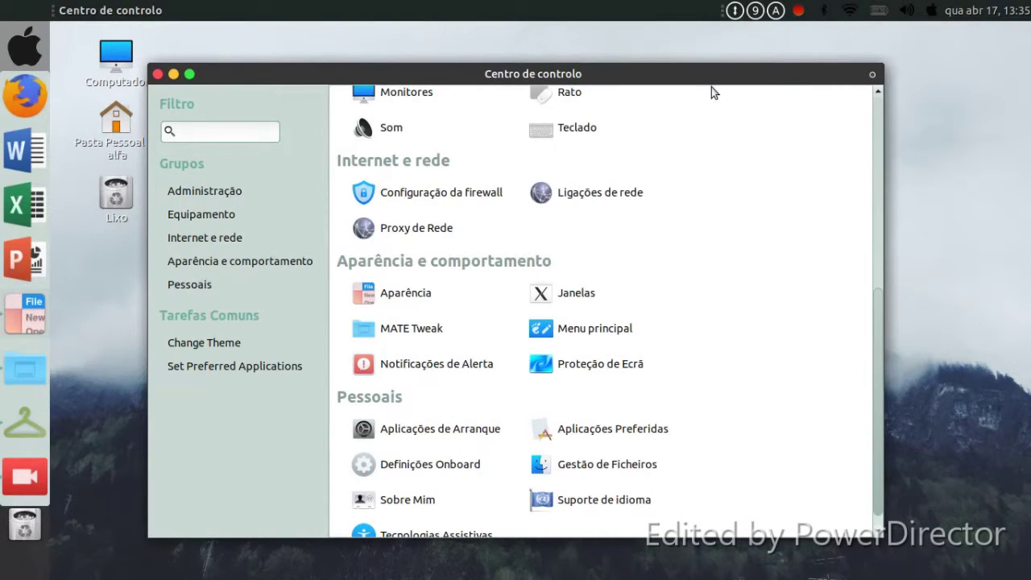
left_click_drag(712, 81, 772, 77)
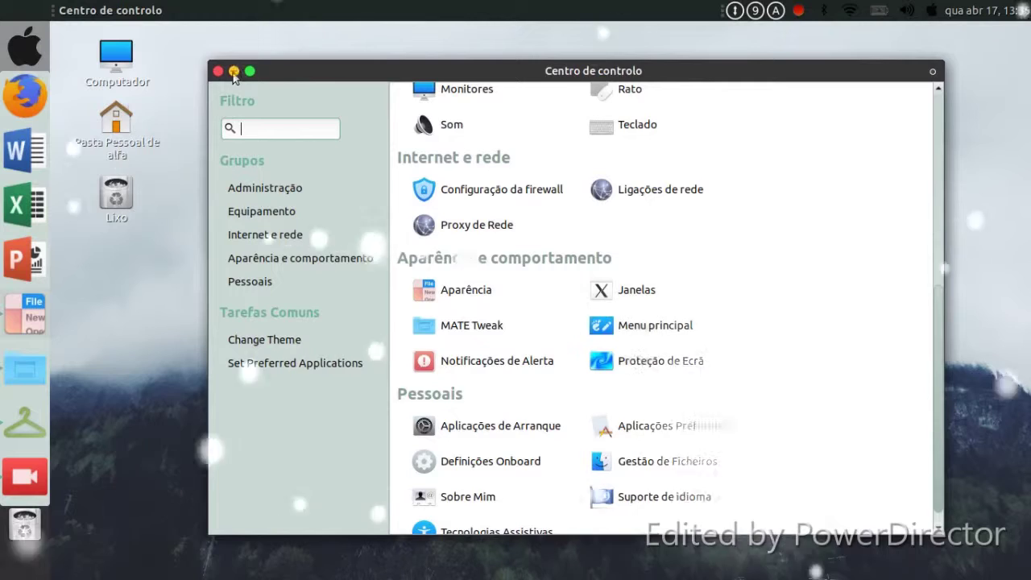
- Minimize the Centro de controlo and change the desktop background to the starry purple-orange night sky over water, closing the appearance preferences
left_click(234, 72)
right_click(254, 106)
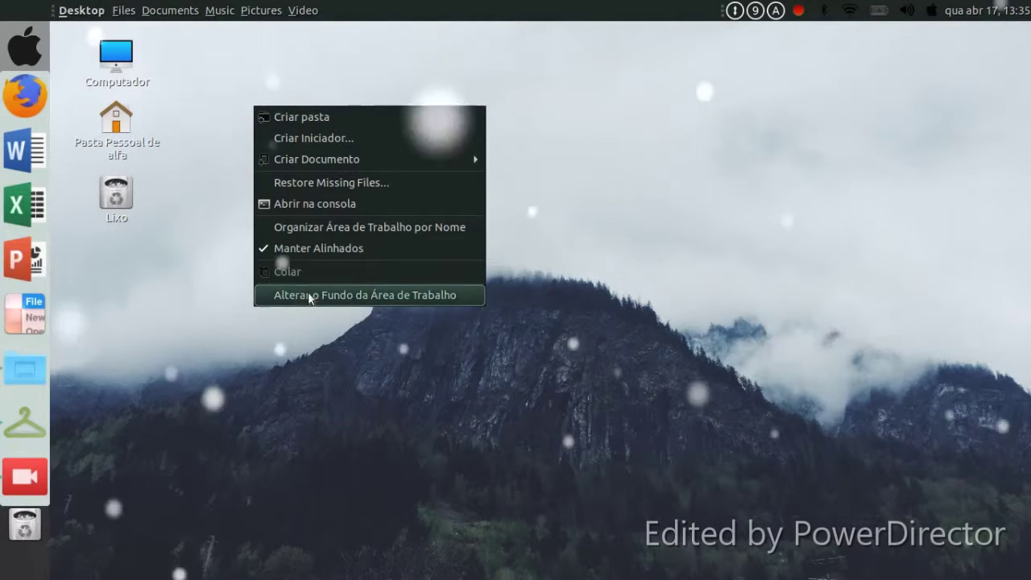
left_click(311, 297)
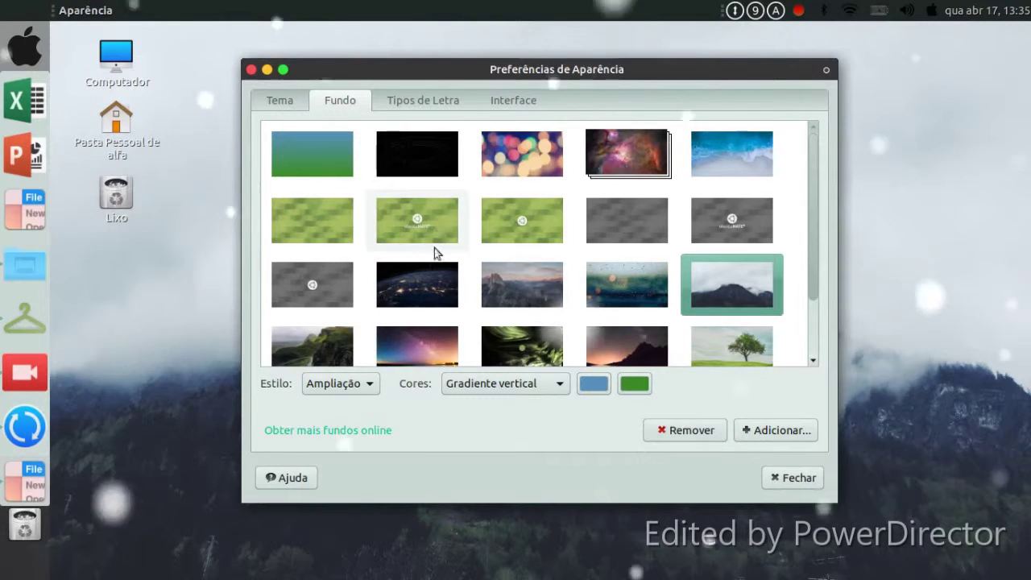
scroll(435, 253, "down", 2)
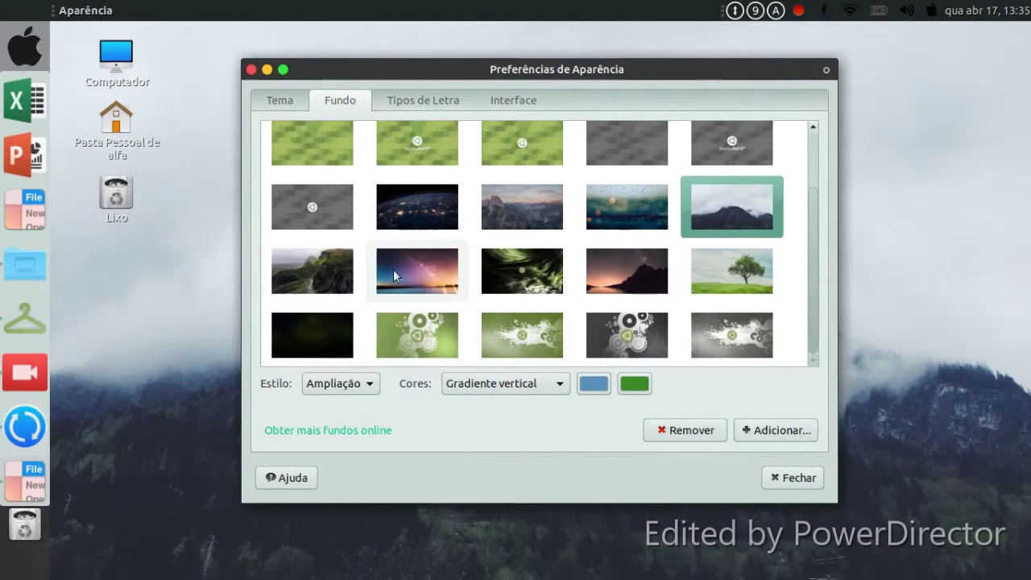
left_click(393, 269)
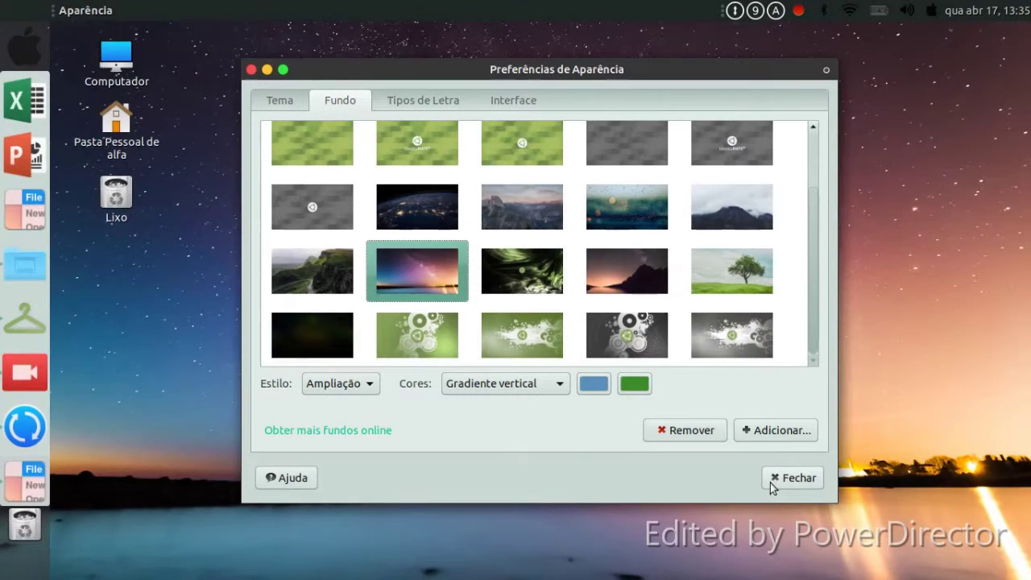
left_click(771, 482)
- Open the Mutiny layout's full-screen application menu, view its Favourites category and close the menu again
left_click(28, 58)
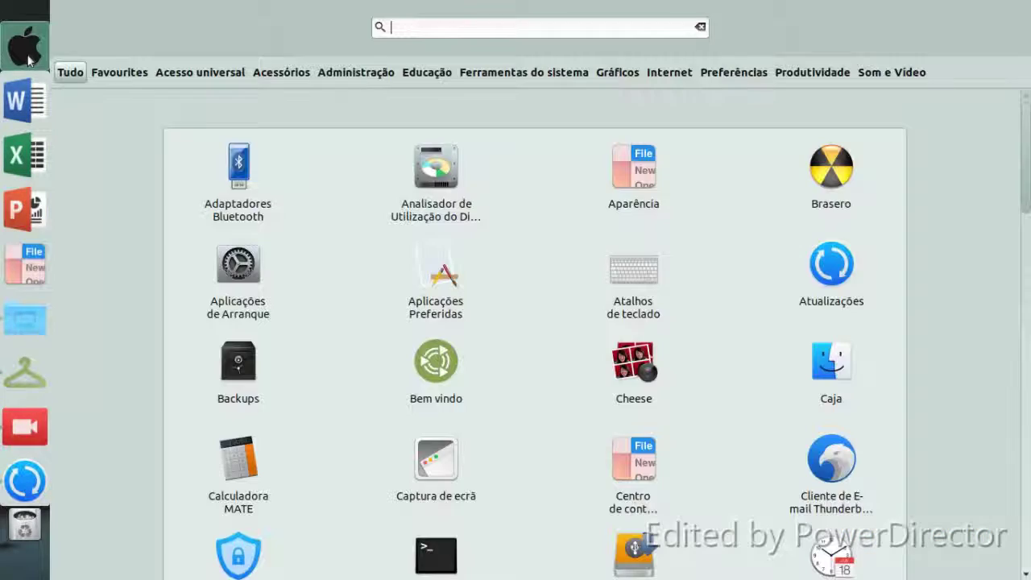
left_click(119, 72)
left_click(19, 49)
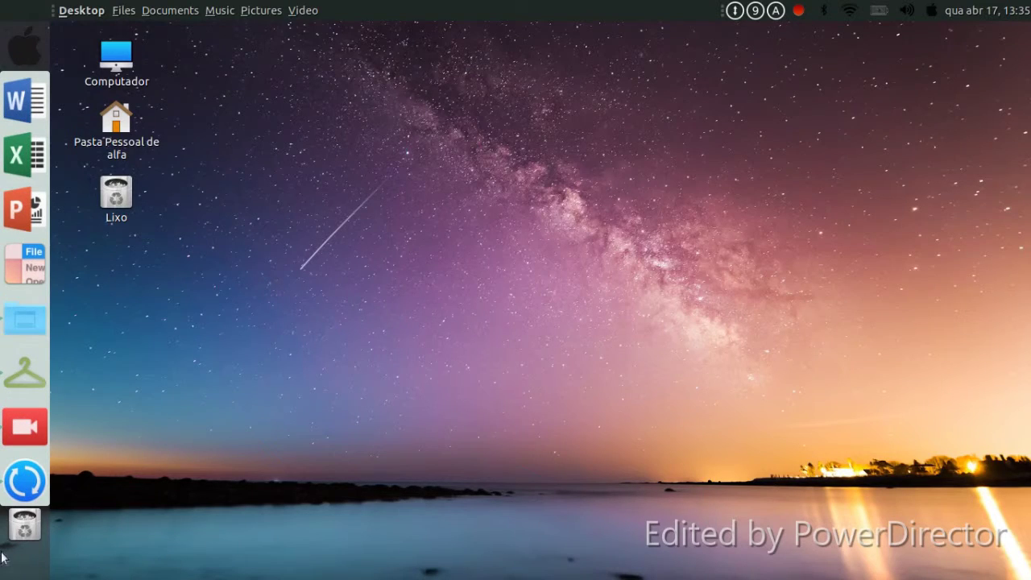